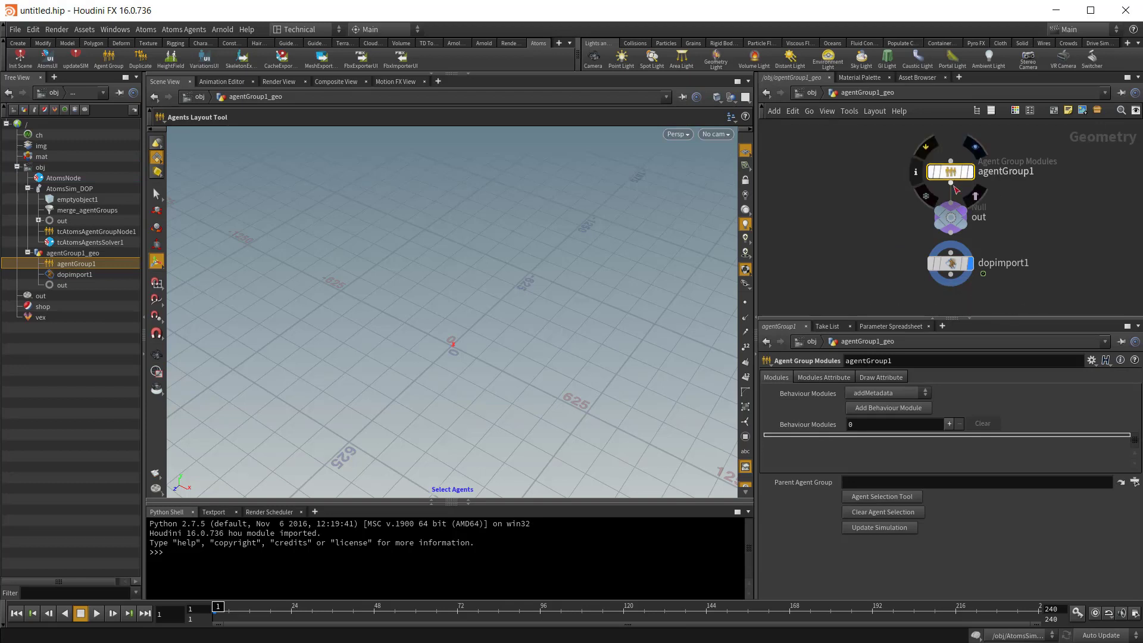
Step: Examine the out and dopimport1 nodes in agentGroup1_geo and the solver network inside AtomsSim_DOP
click(951, 221)
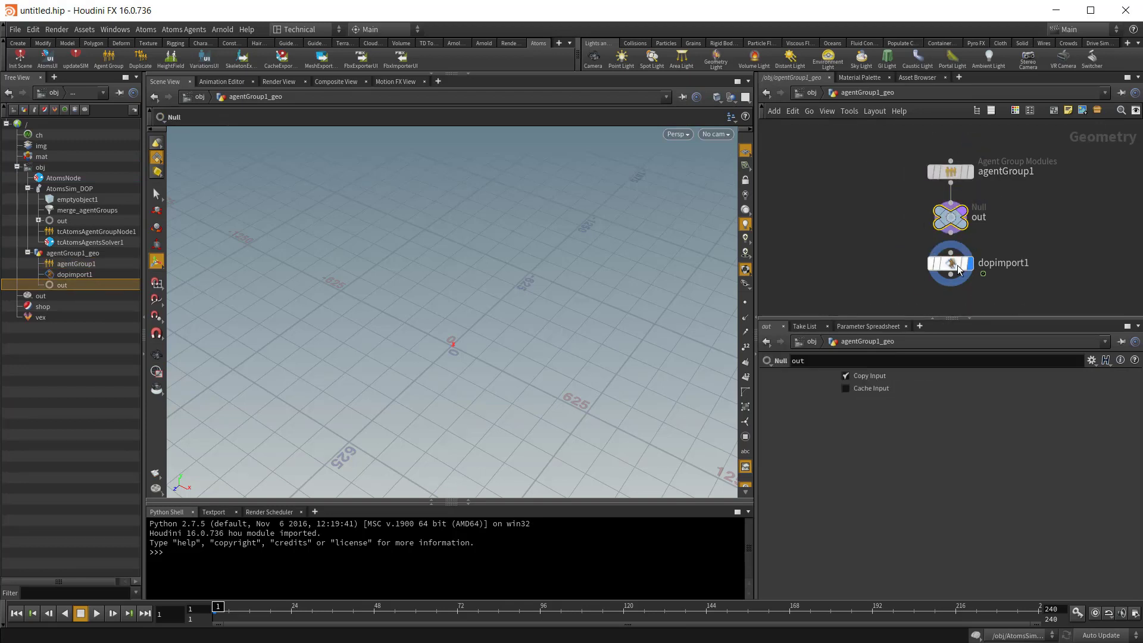
click(957, 265)
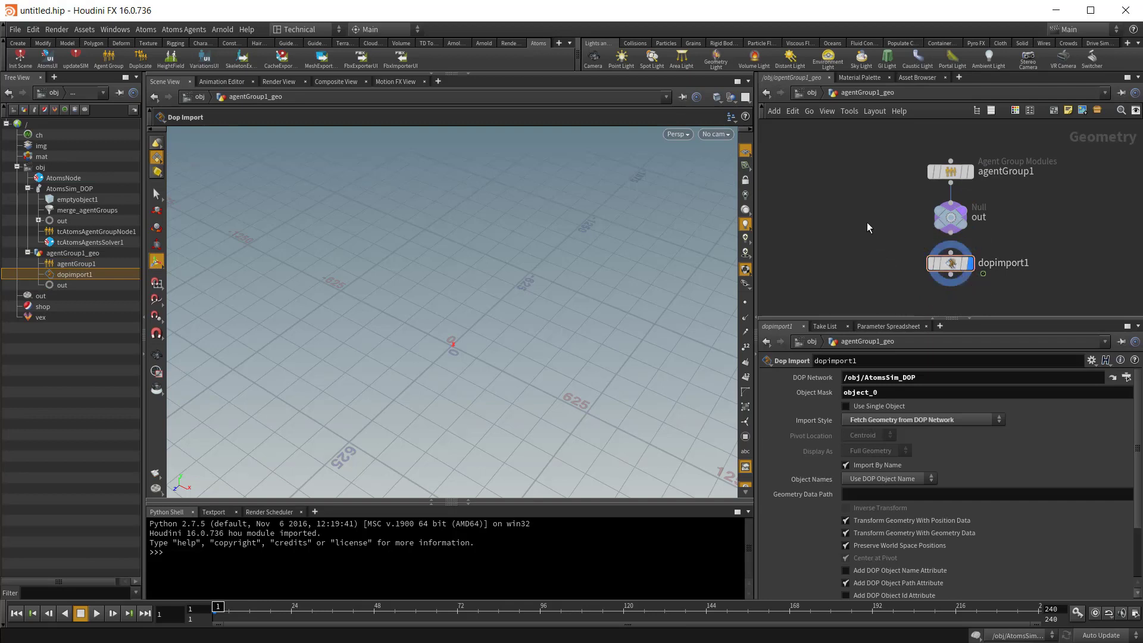
key(u)
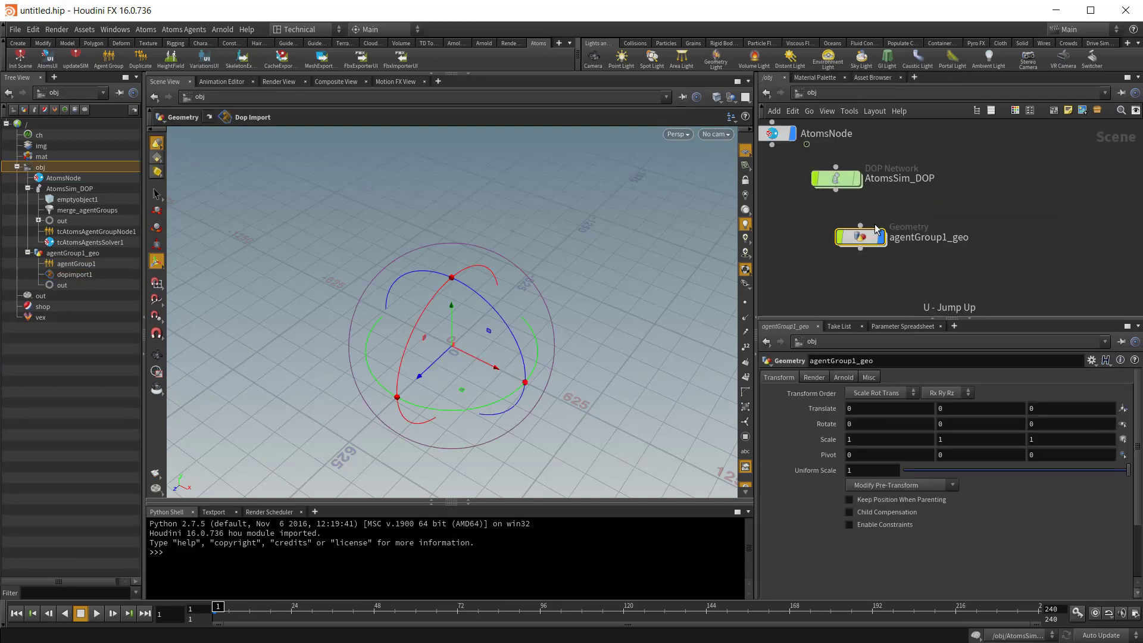
click(842, 180)
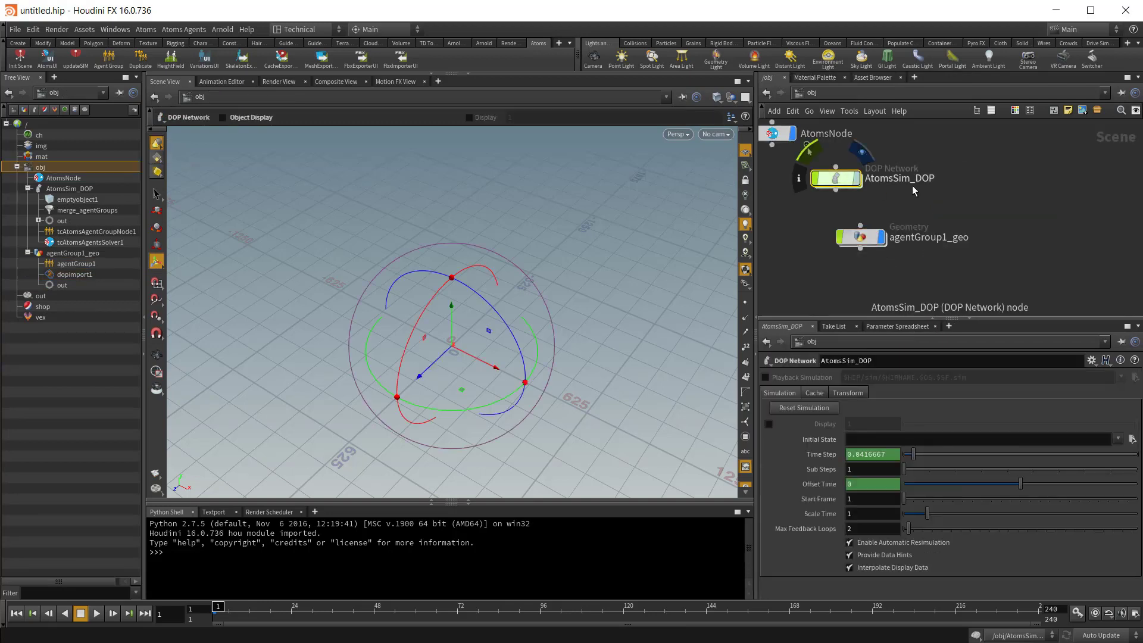
double_click(840, 180)
middle_drag(838, 255, 833, 158)
scroll(909, 268, up, 3)
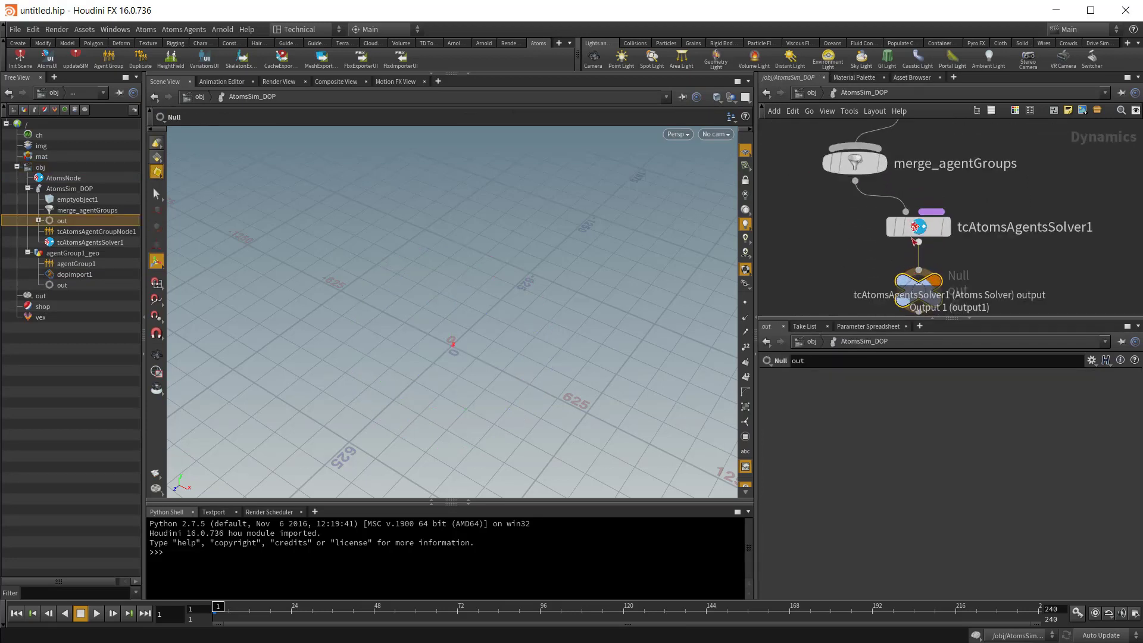
middle_drag(814, 204, 855, 307)
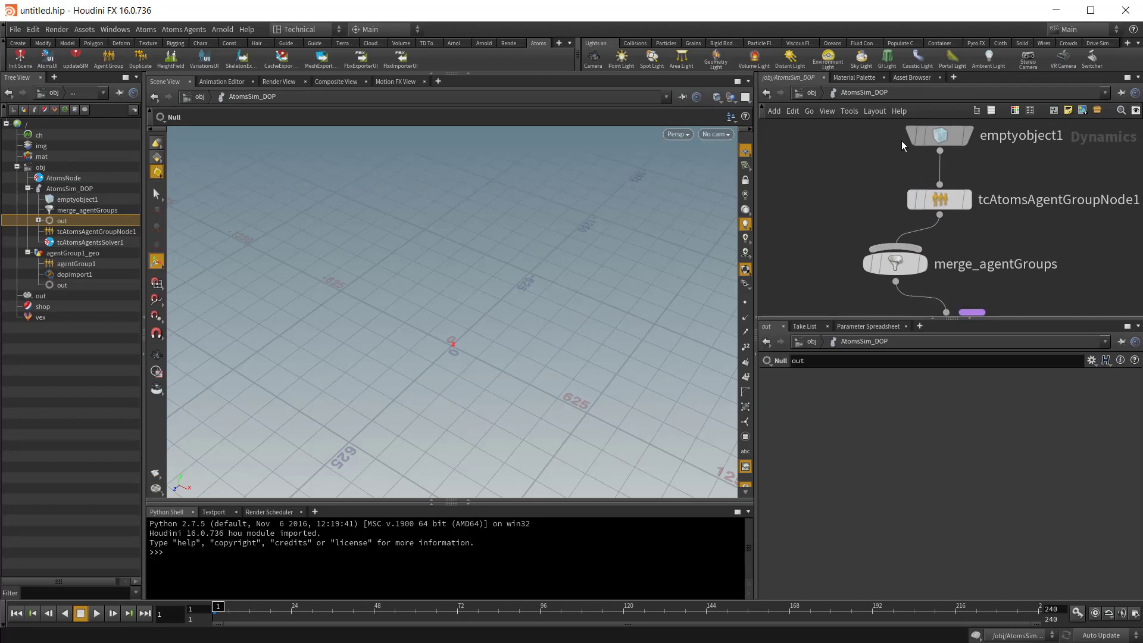
drag(876, 126, 927, 203)
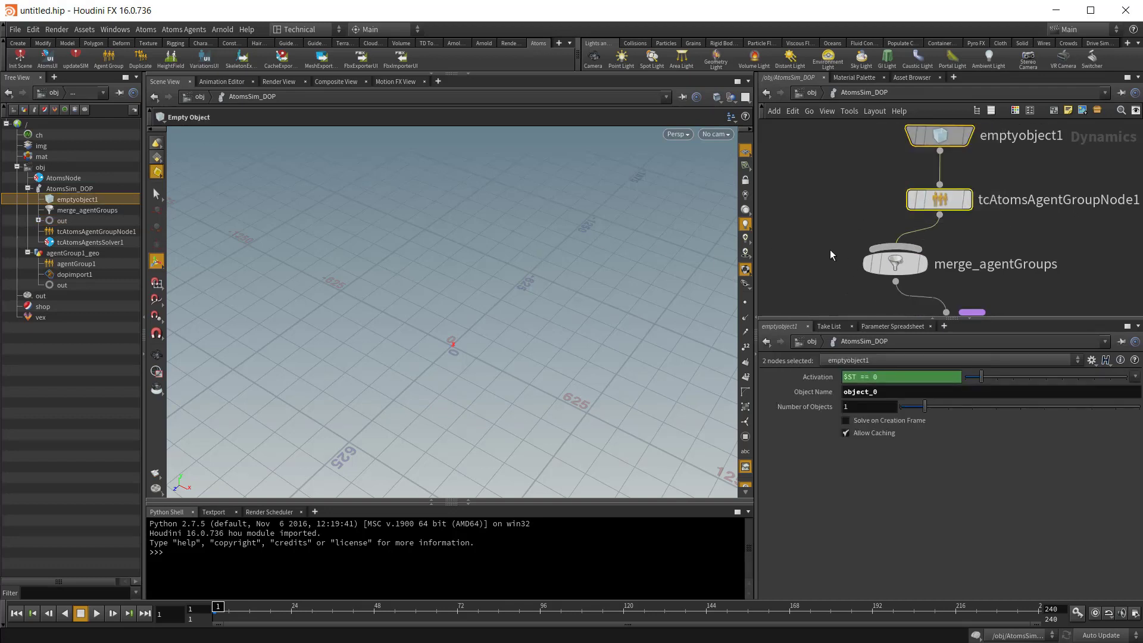
middle_drag(819, 231, 823, 205)
key(u)
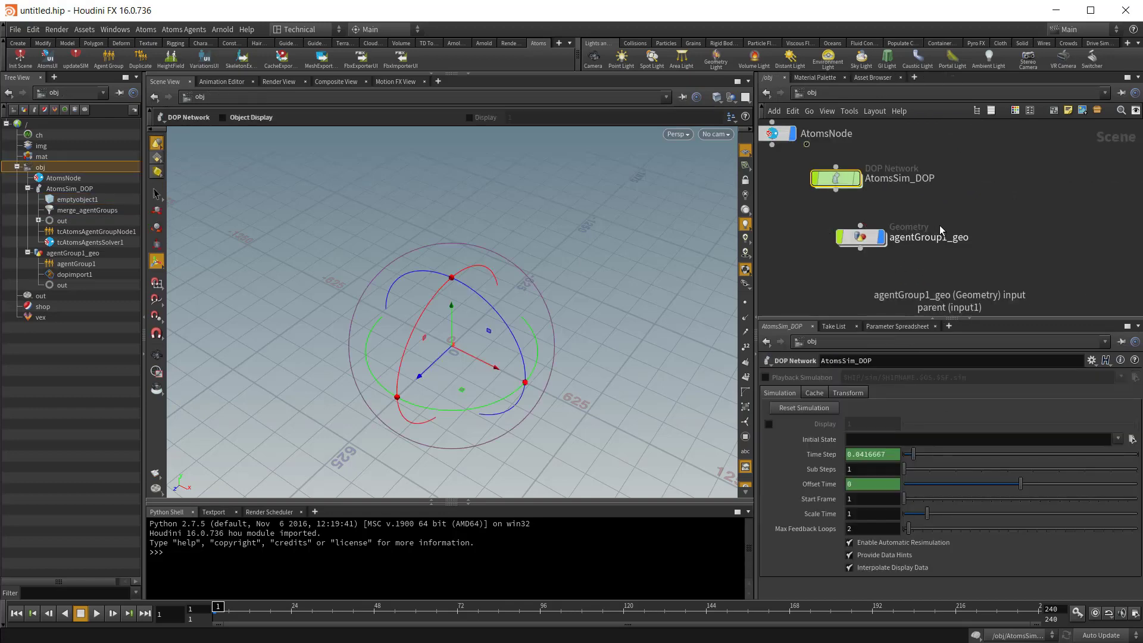
Step: Open agentGroup1_geo and add a gridLayout behaviour module to the agentGroup1 node
double_click(863, 238)
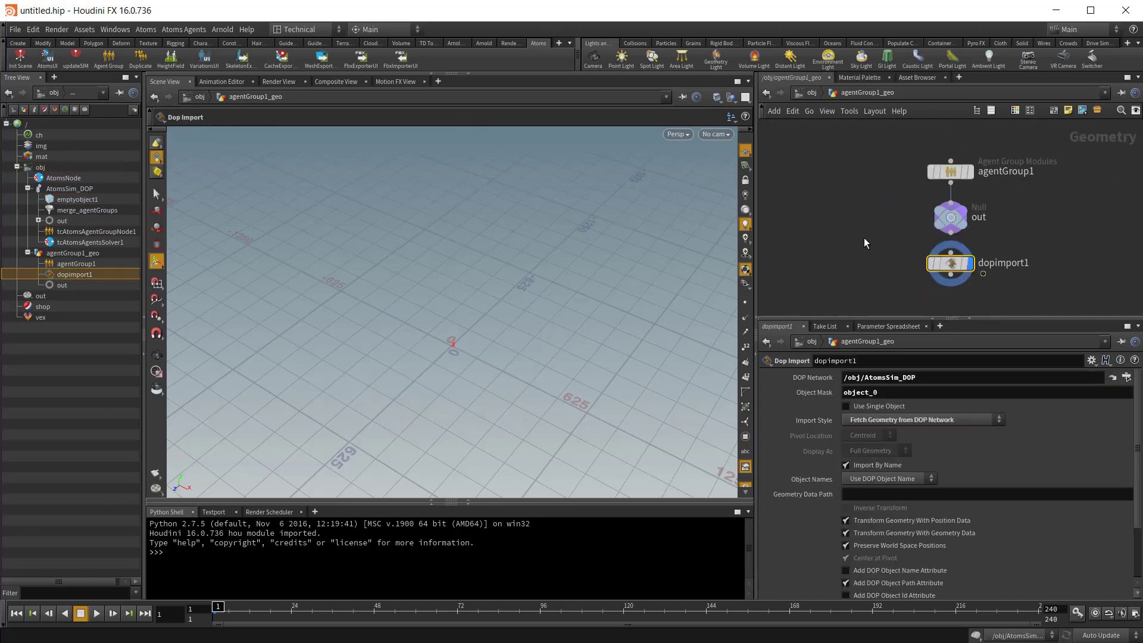
click(954, 171)
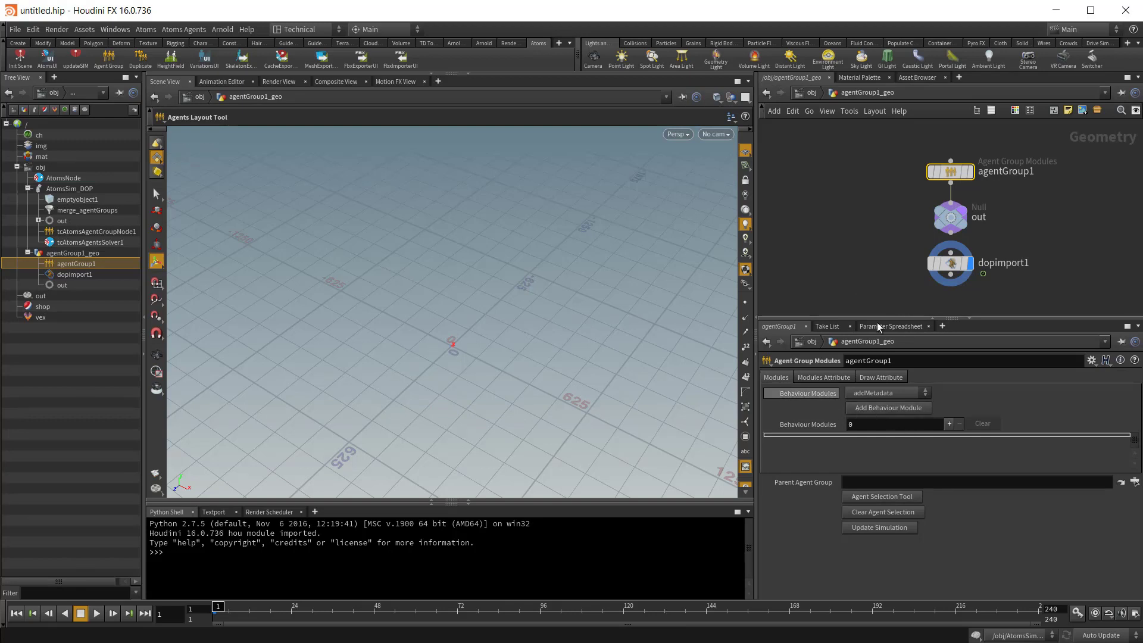
mouse_move(944, 182)
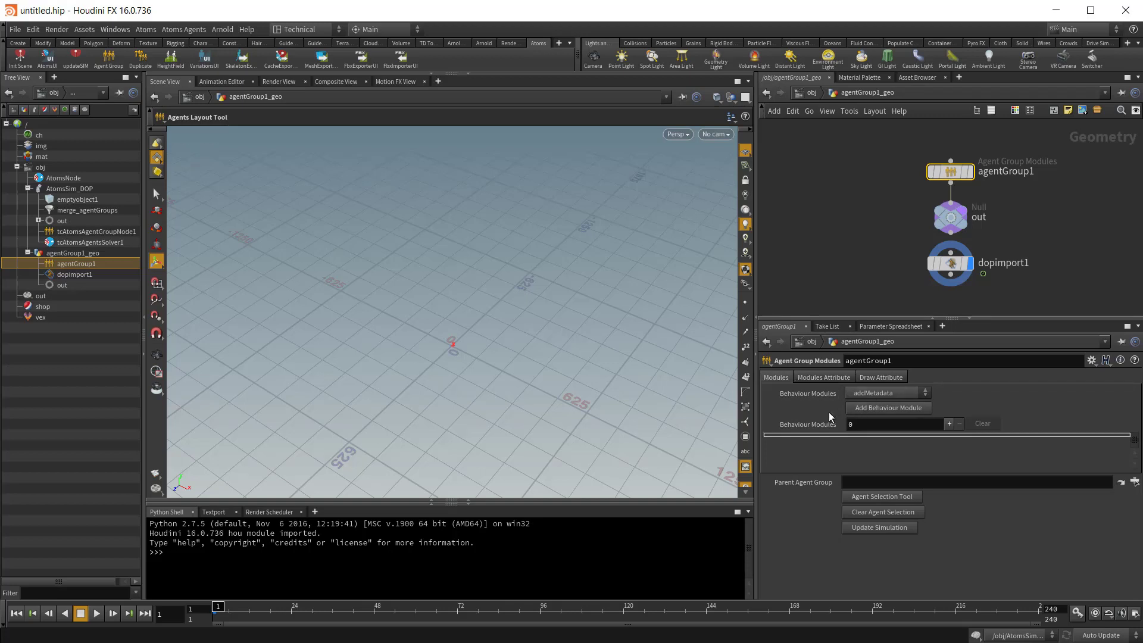
click(902, 394)
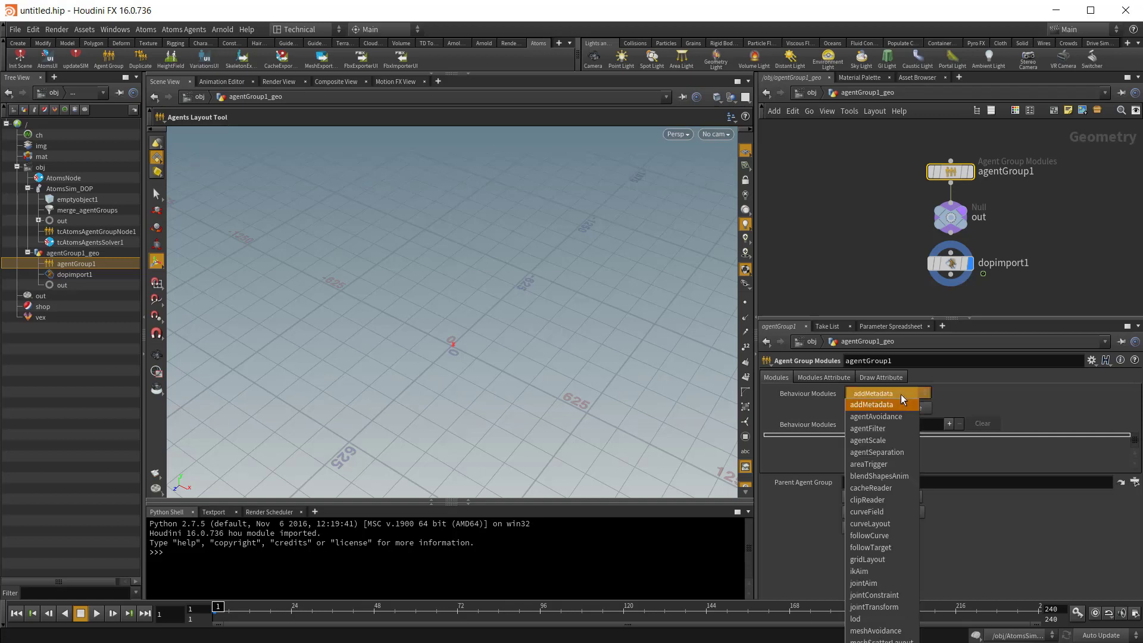
click(891, 562)
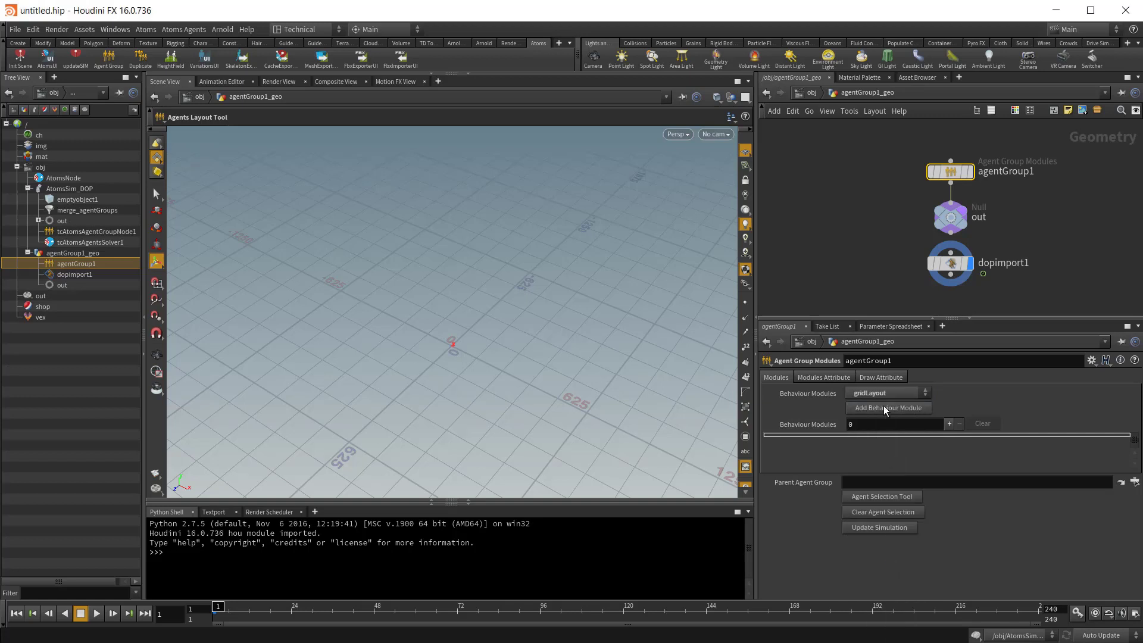
click(884, 408)
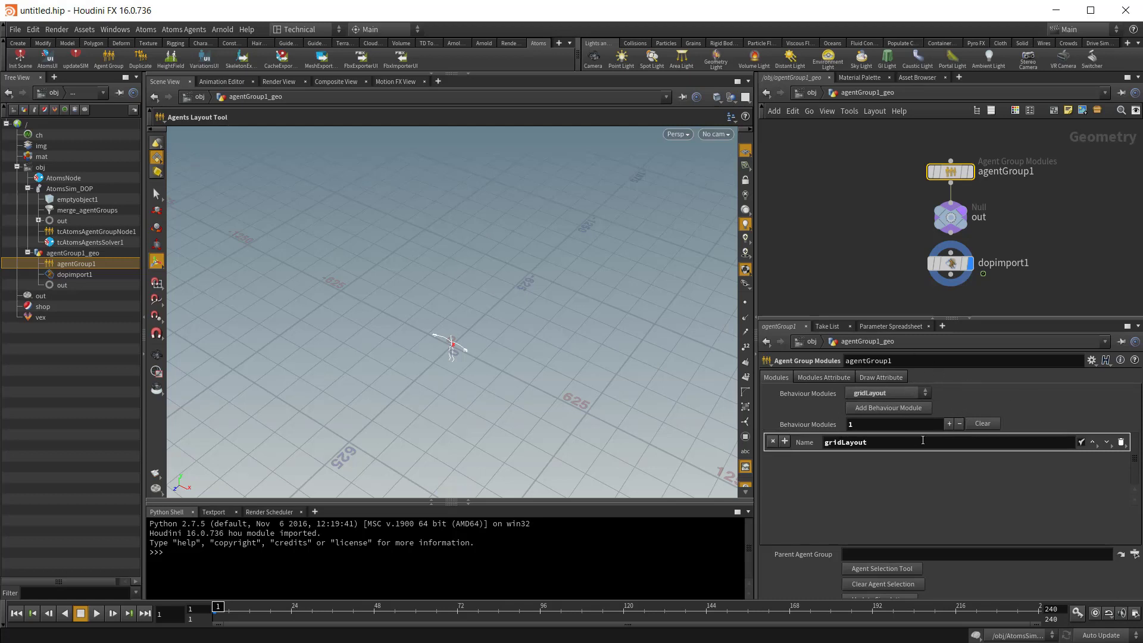
Step: Add a clipReader behaviour module to agentGroup1
click(891, 395)
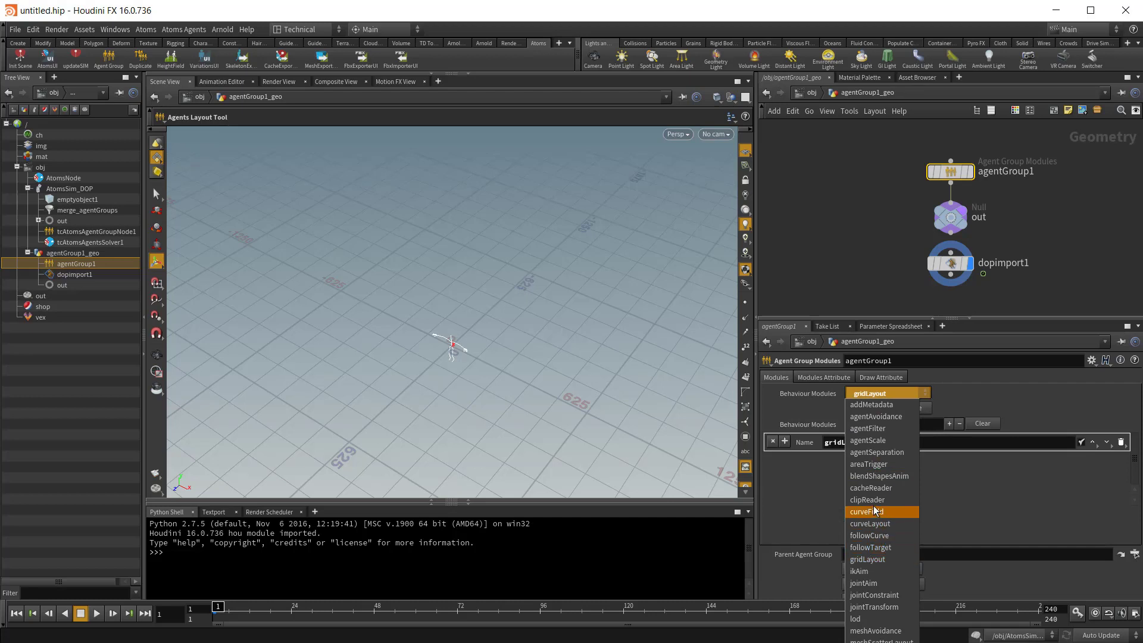
click(874, 500)
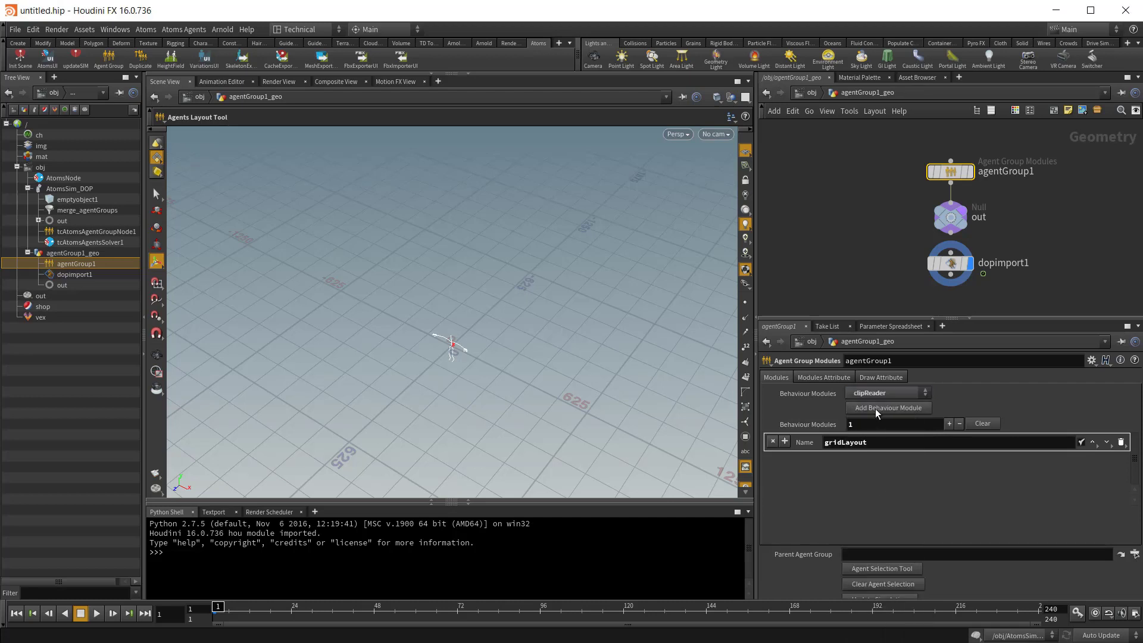
click(875, 409)
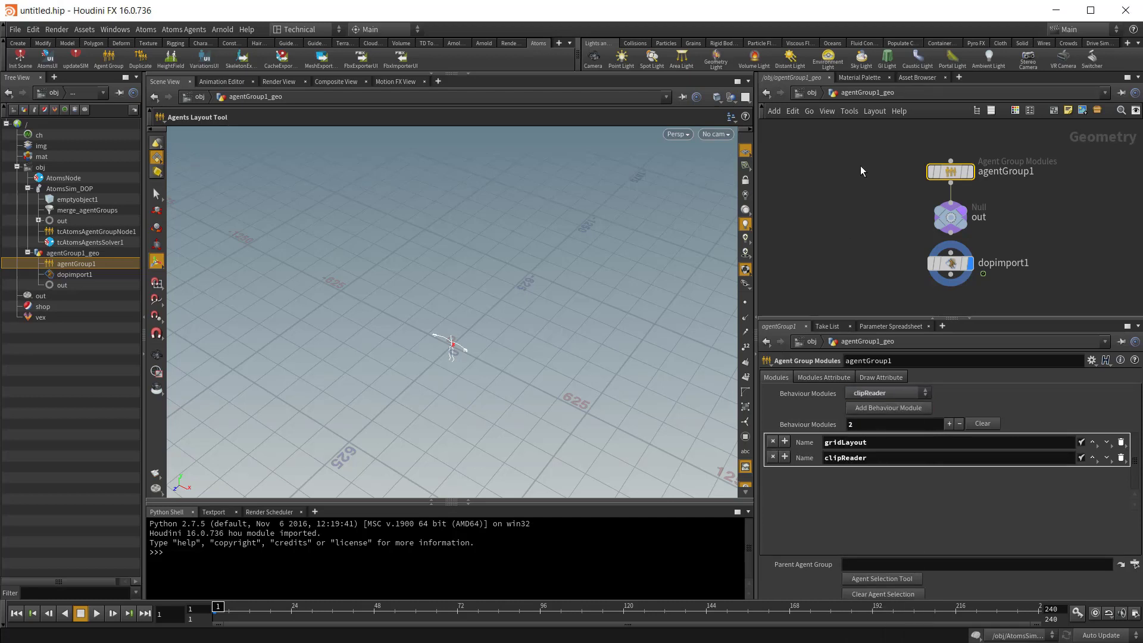
Step: Set the gridLayout module's agentType attribute to robot
click(828, 377)
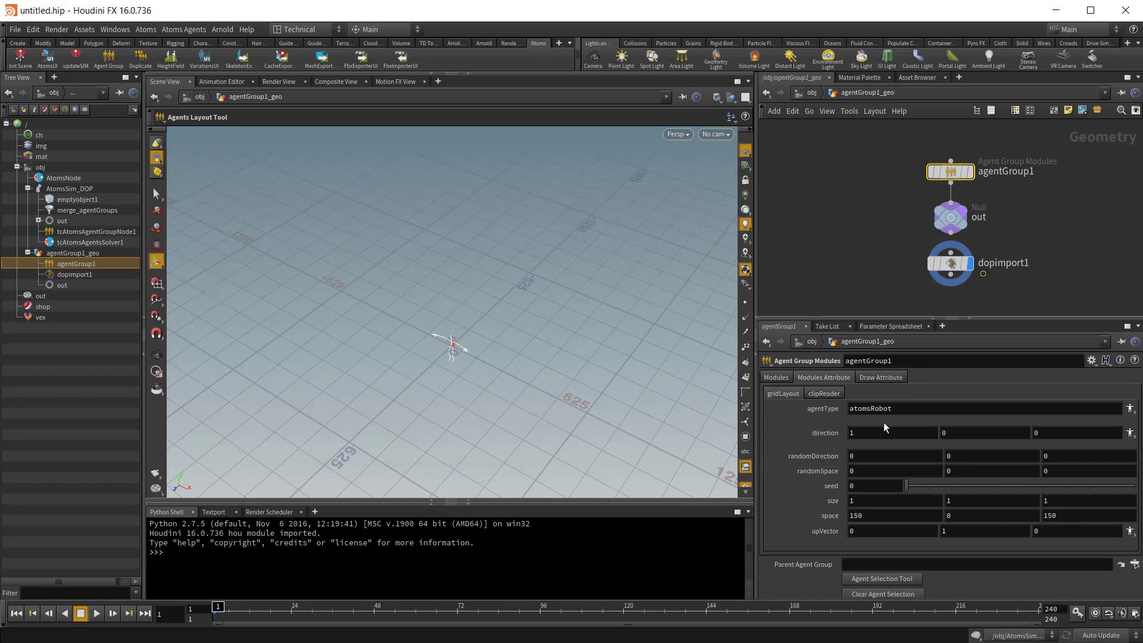
drag(902, 409, 797, 403)
text(robot)
key(Return)
Step: Set the clipReader module's clipName attribute to walk
click(816, 394)
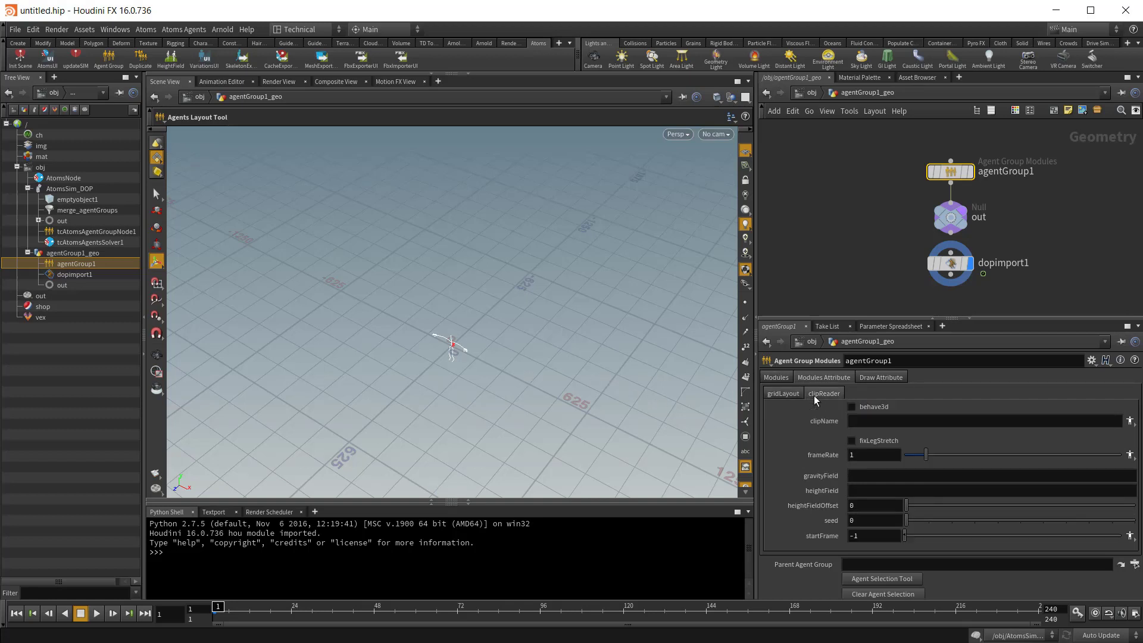
text(walk)
key(Return)
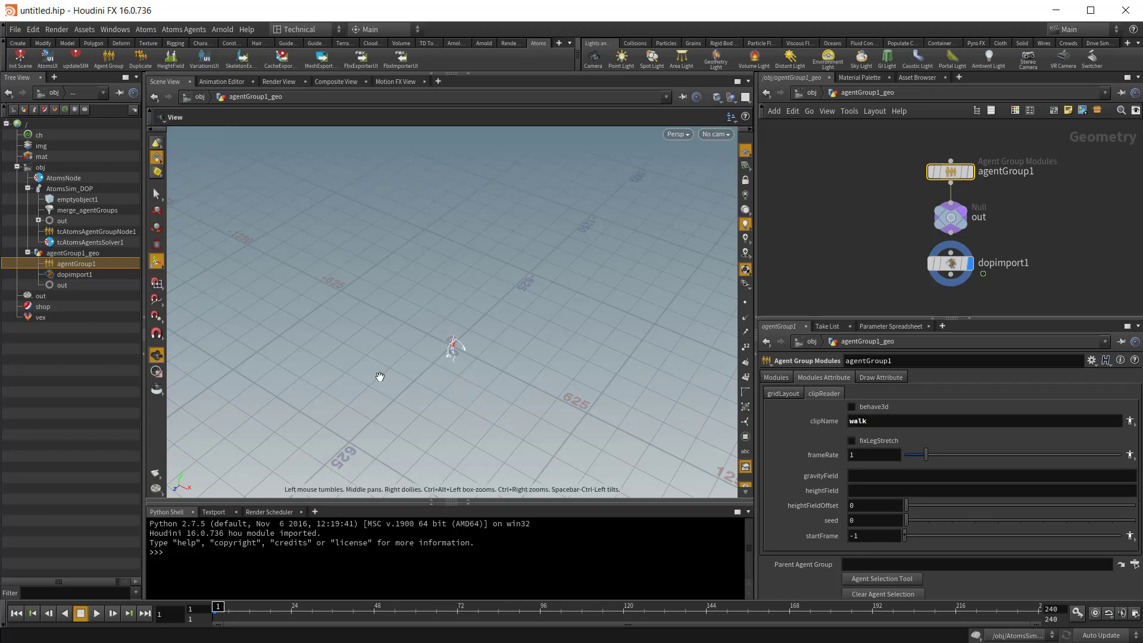
Step: Play the agent's walk simulation in the viewport, stop it and return to the first frame
alt+right_drag(380, 377, 558, 411)
alt+middle_drag(529, 364, 469, 250)
alt+right_drag(191, 297, 262, 302)
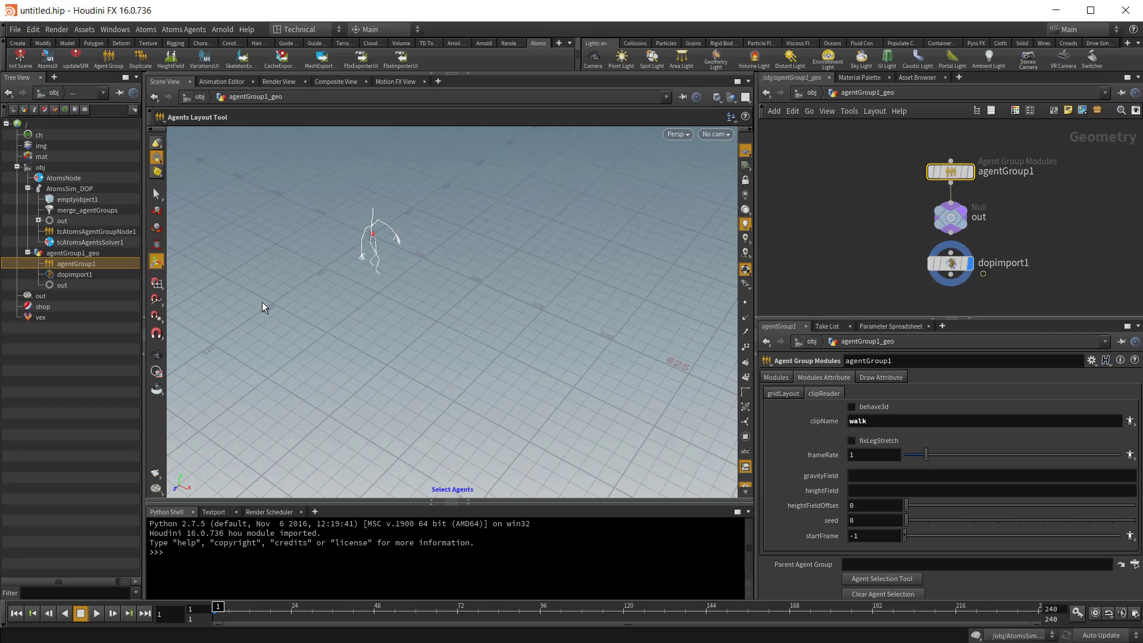
click(96, 613)
click(81, 614)
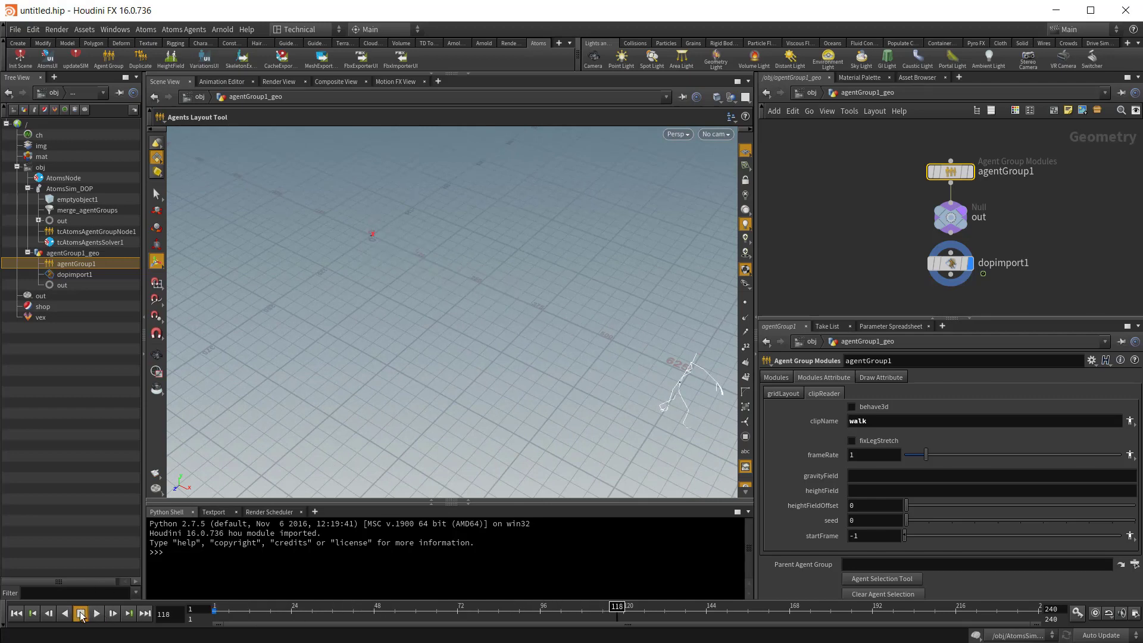
click(16, 613)
Step: Preview the agent group in Mesh draw mode and set its Draw Mode to Skin
click(885, 374)
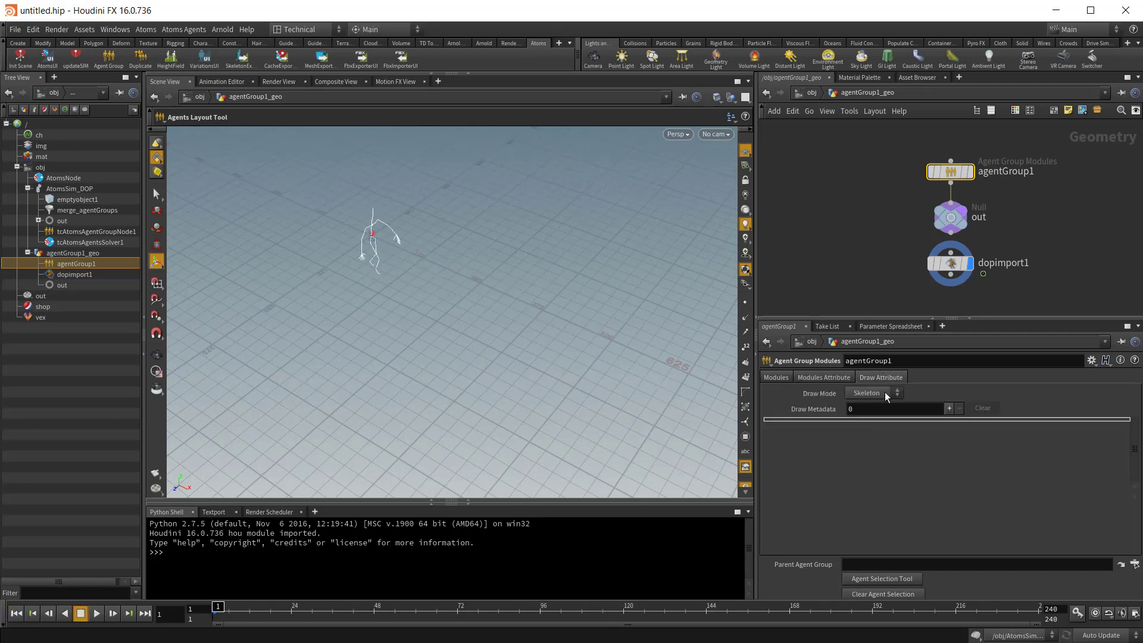
click(884, 393)
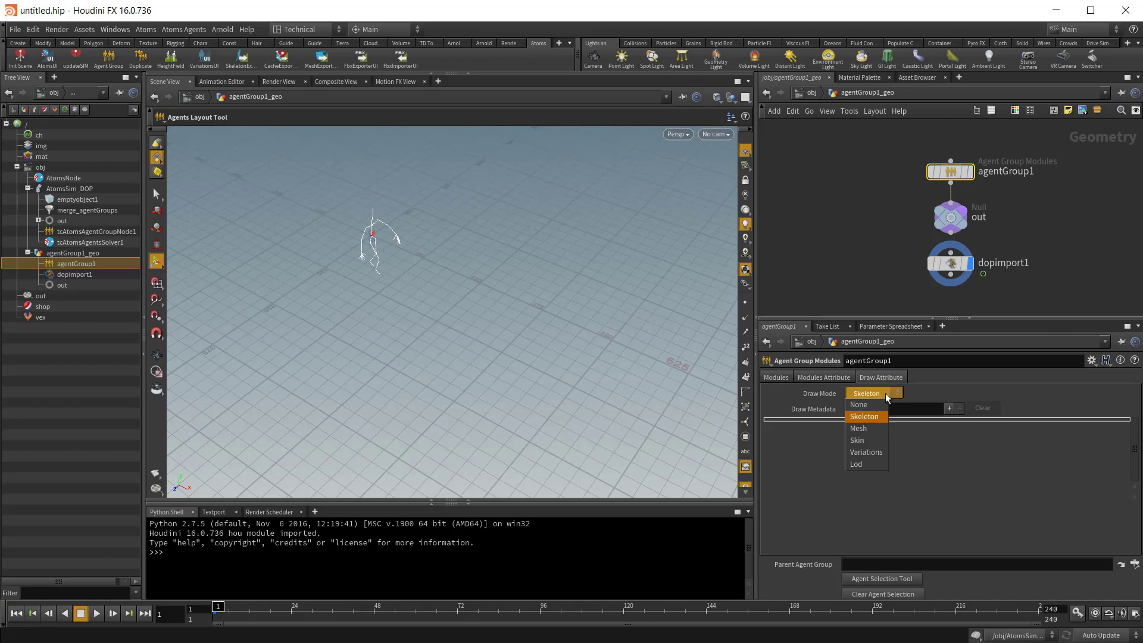
click(864, 430)
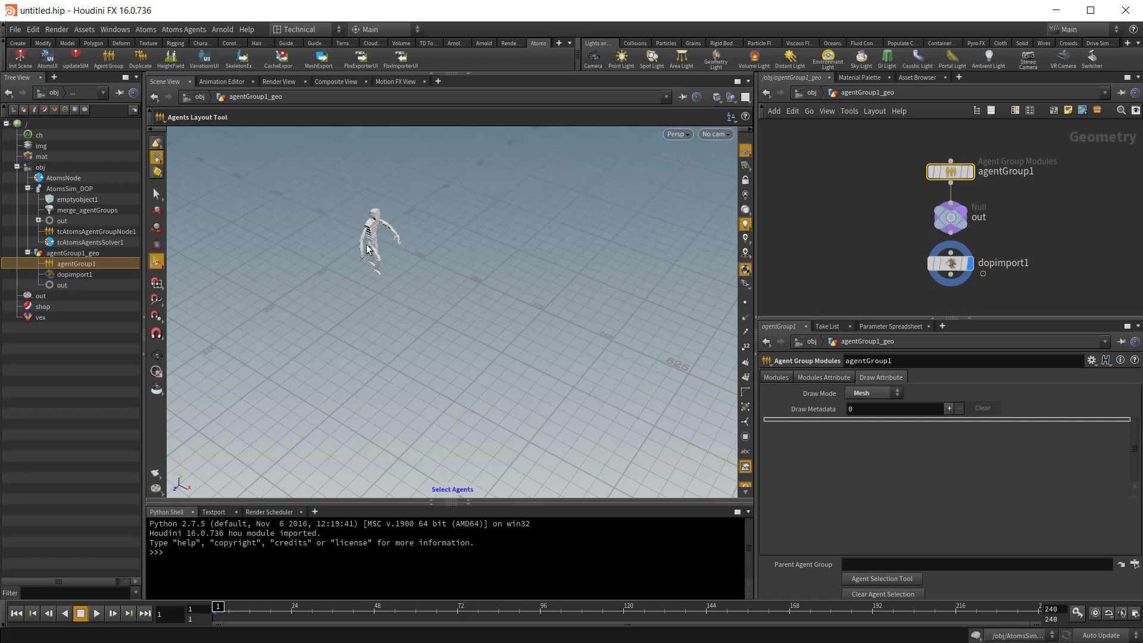
click(885, 393)
click(863, 439)
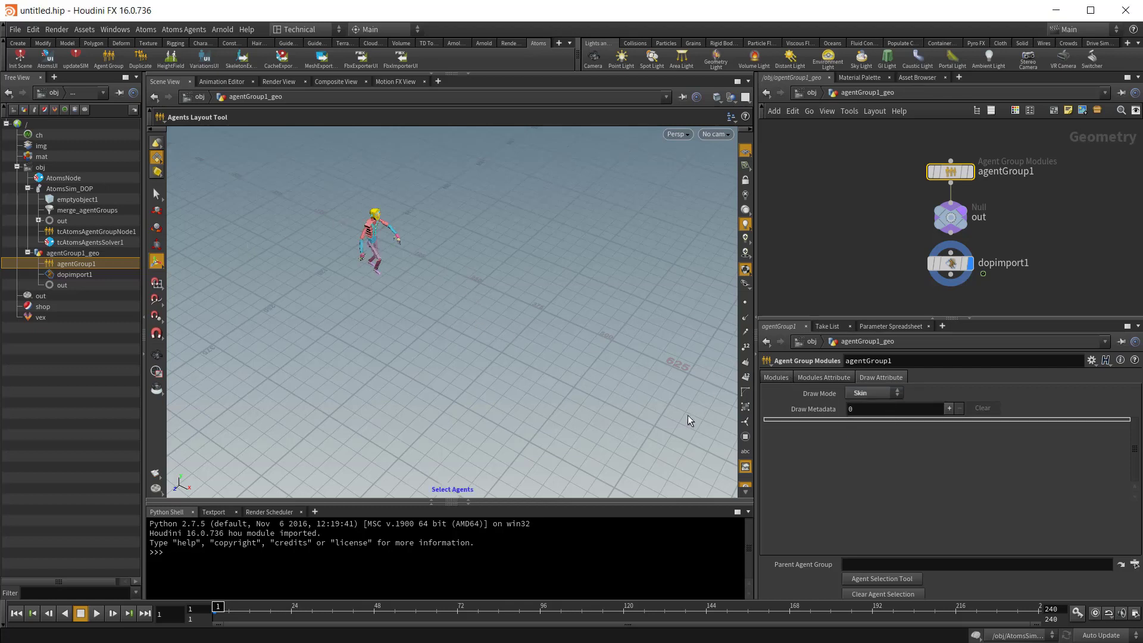
Step: Add a draw metadata entry named velocity to agentGroup1 and inspect its display beside the agent
drag(857, 409, 840, 410)
click(949, 409)
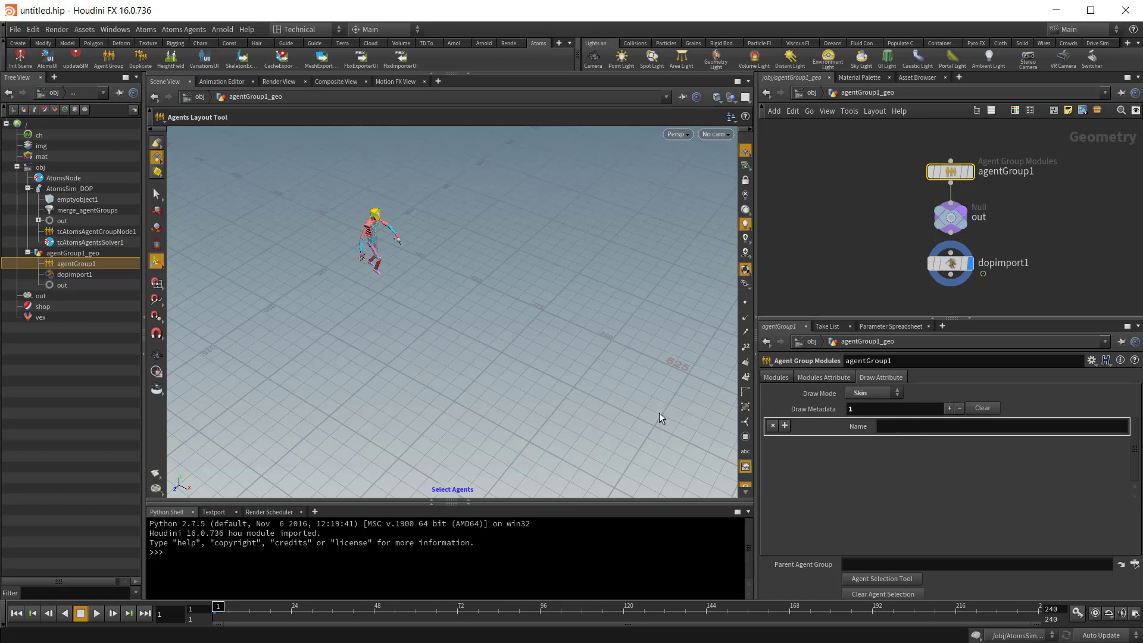
click(888, 429)
text(velocity)
key(Return)
key(Escape)
drag(421, 255, 455, 223)
alt+right_drag(524, 292, 670, 346)
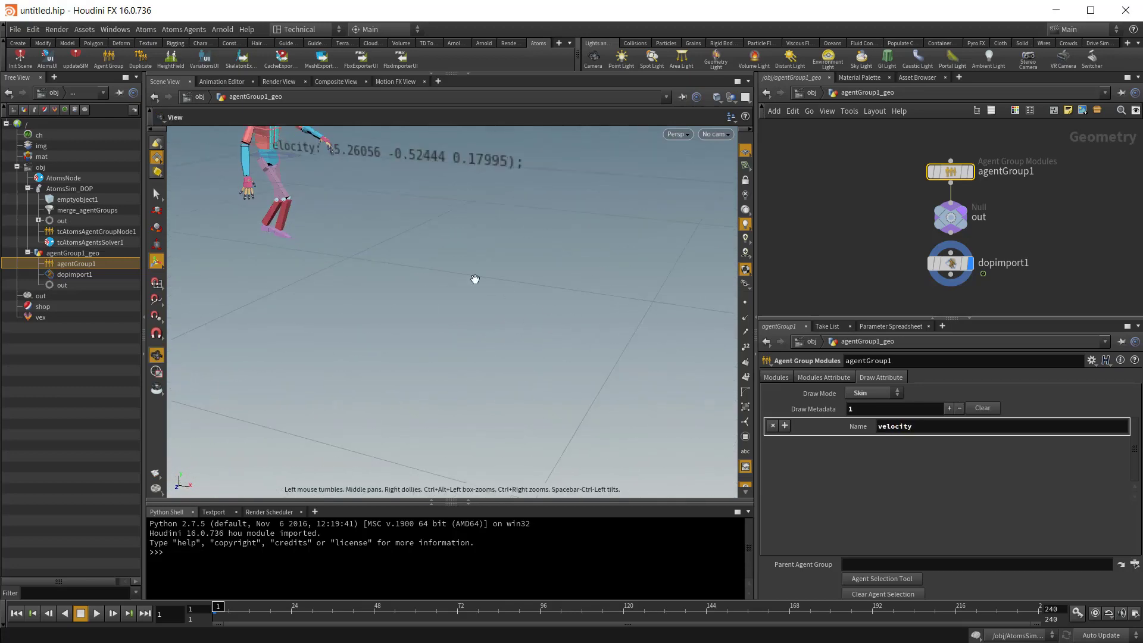
alt+middle_drag(489, 291, 563, 440)
alt+right_drag(562, 310, 517, 293)
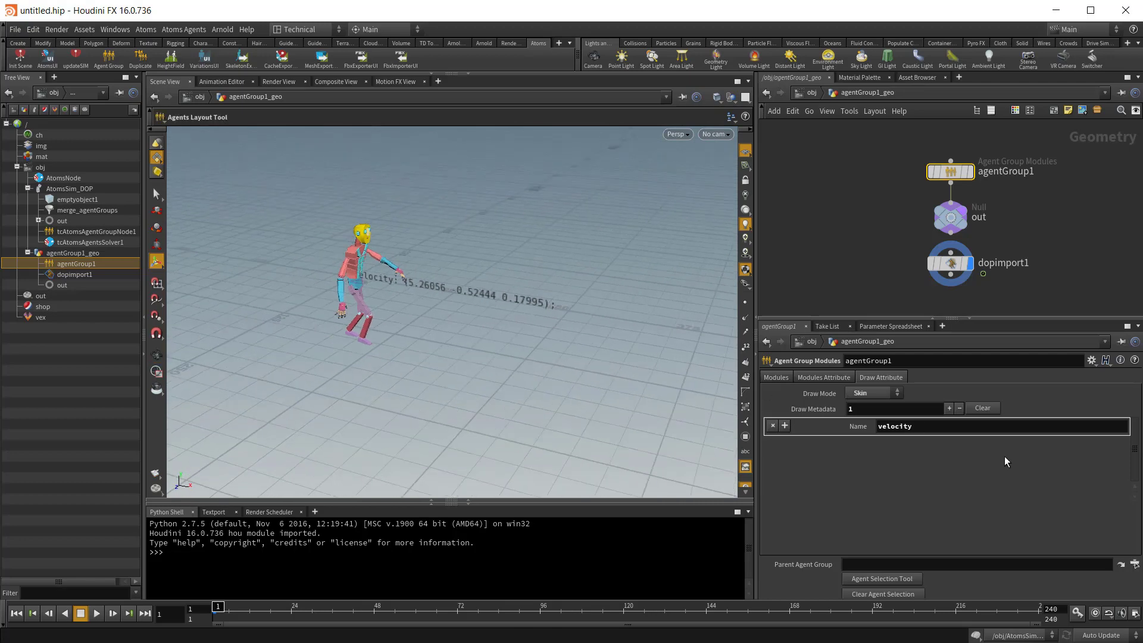
Step: Review the behaviour module order of agentGroup1 and move clipReader above gridLayout
click(820, 378)
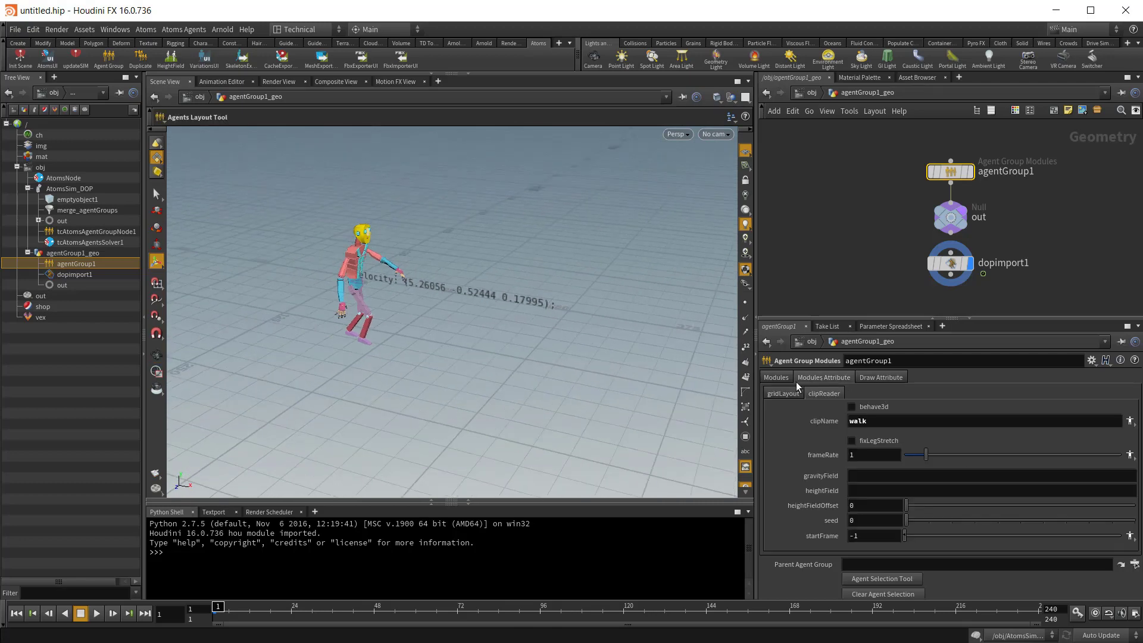
click(780, 382)
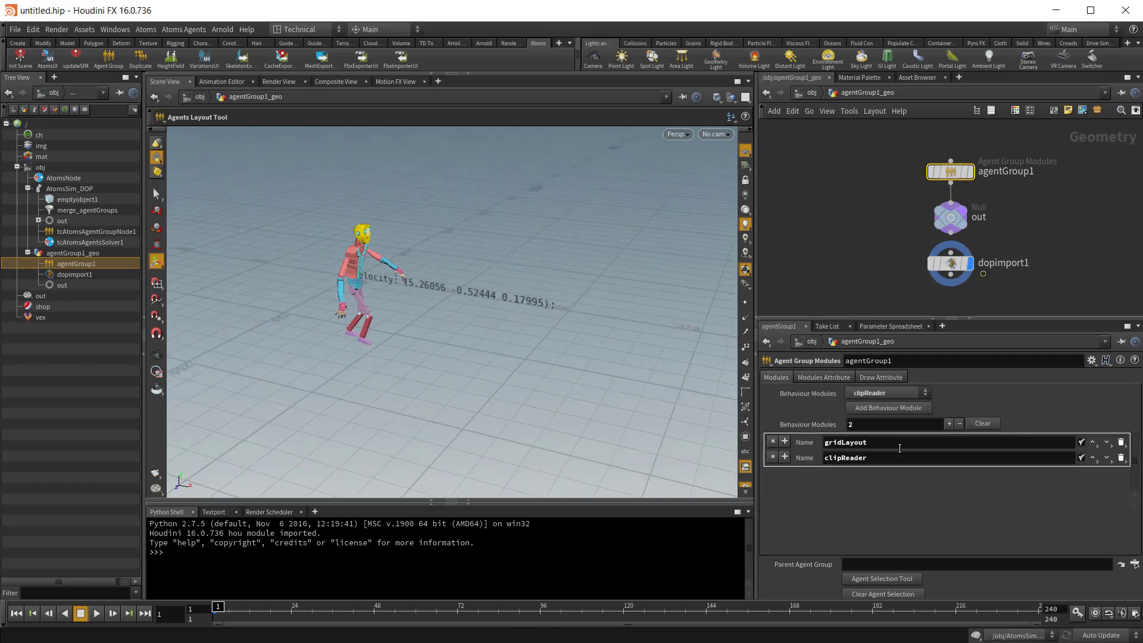
drag(870, 444, 820, 444)
click(869, 458)
double_click(868, 458)
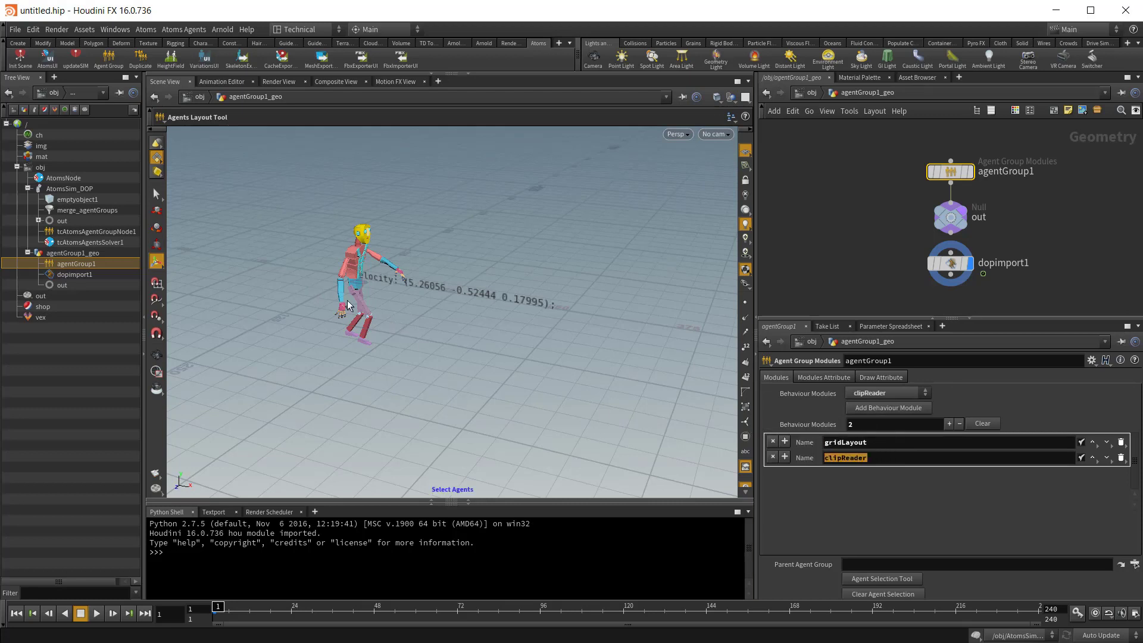
drag(870, 443, 809, 457)
click(880, 439)
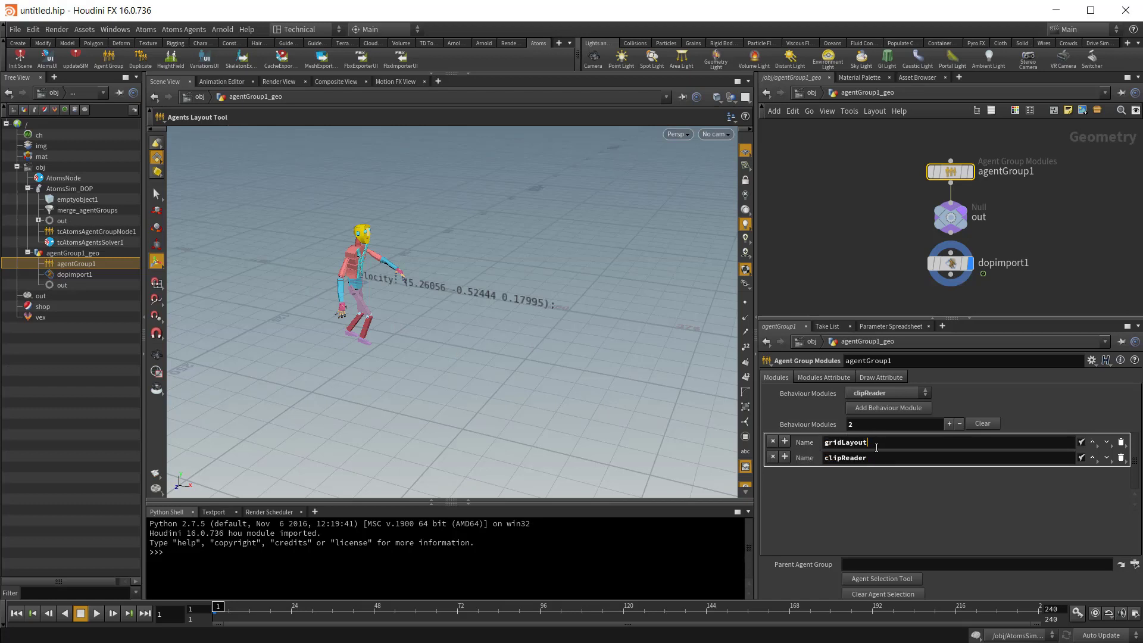
drag(877, 448, 823, 443)
drag(887, 445, 810, 446)
drag(887, 463, 822, 460)
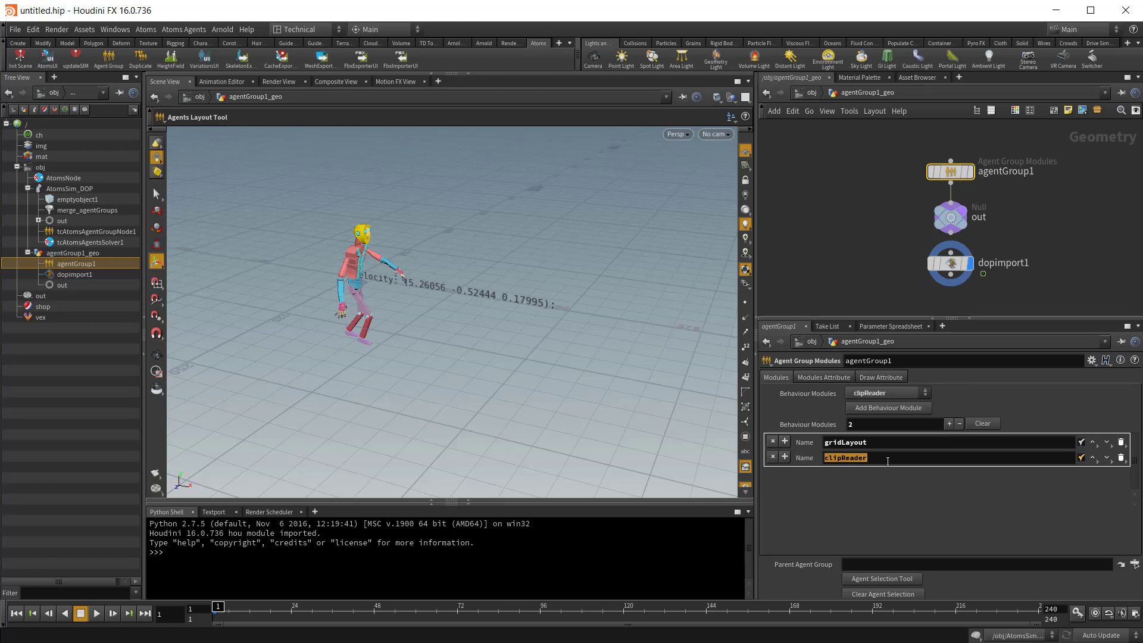
click(1093, 458)
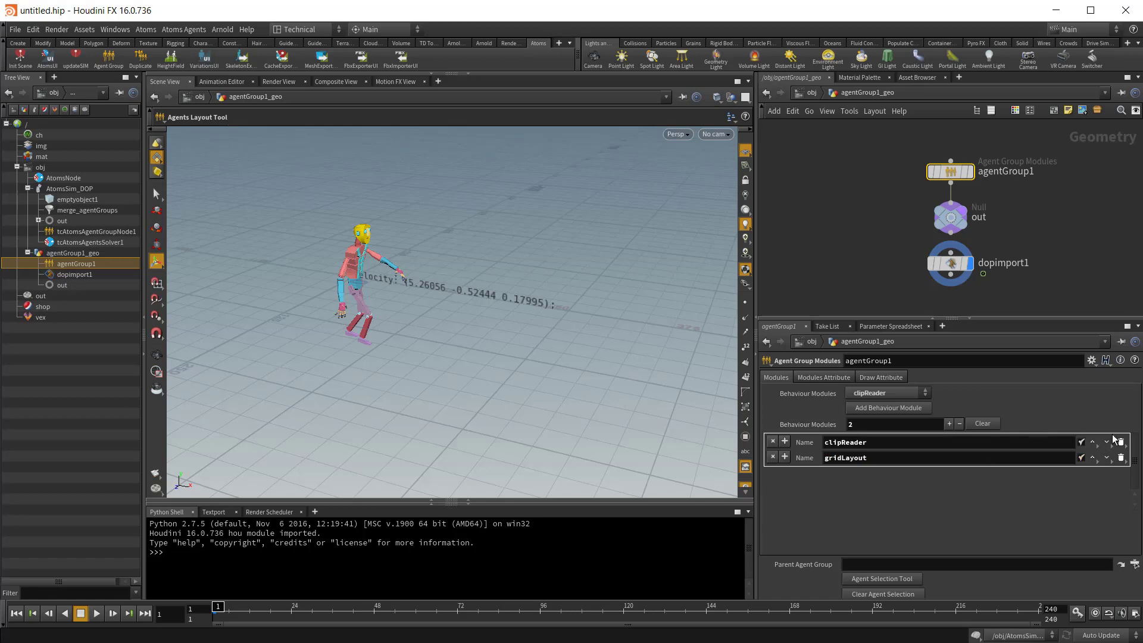
Step: Move clipReader back below gridLayout in agentGroup1's behaviour modules, then disable and re-enable clipReader
click(1107, 442)
click(1082, 458)
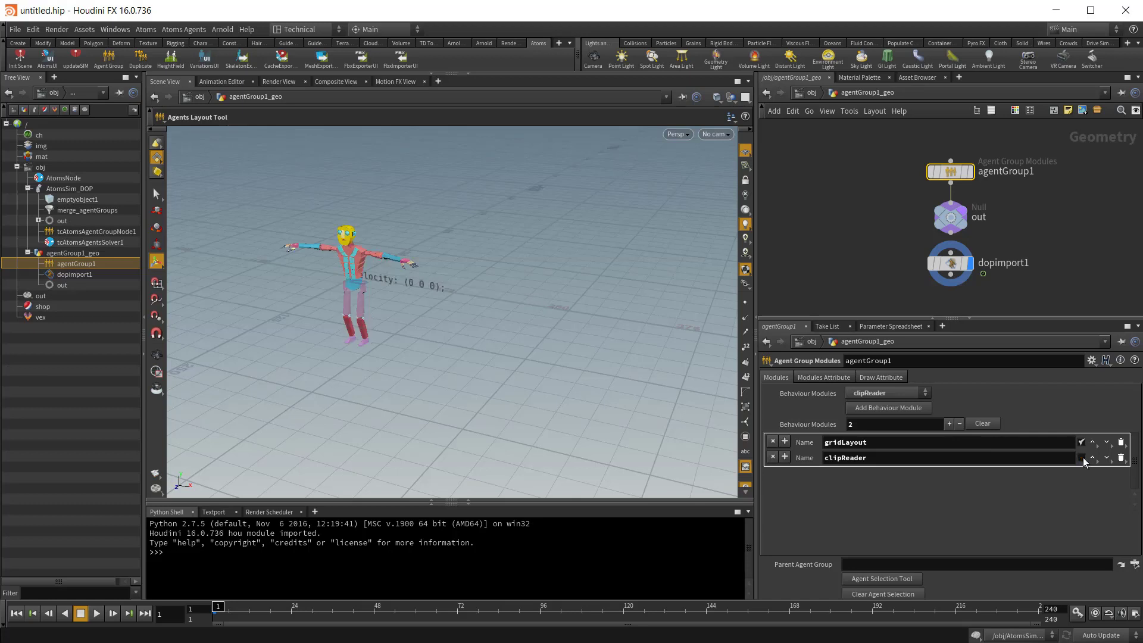
click(1081, 458)
Step: Open agentGroup1's clipReader attributes, play the simulation briefly and return to the first frame
click(822, 377)
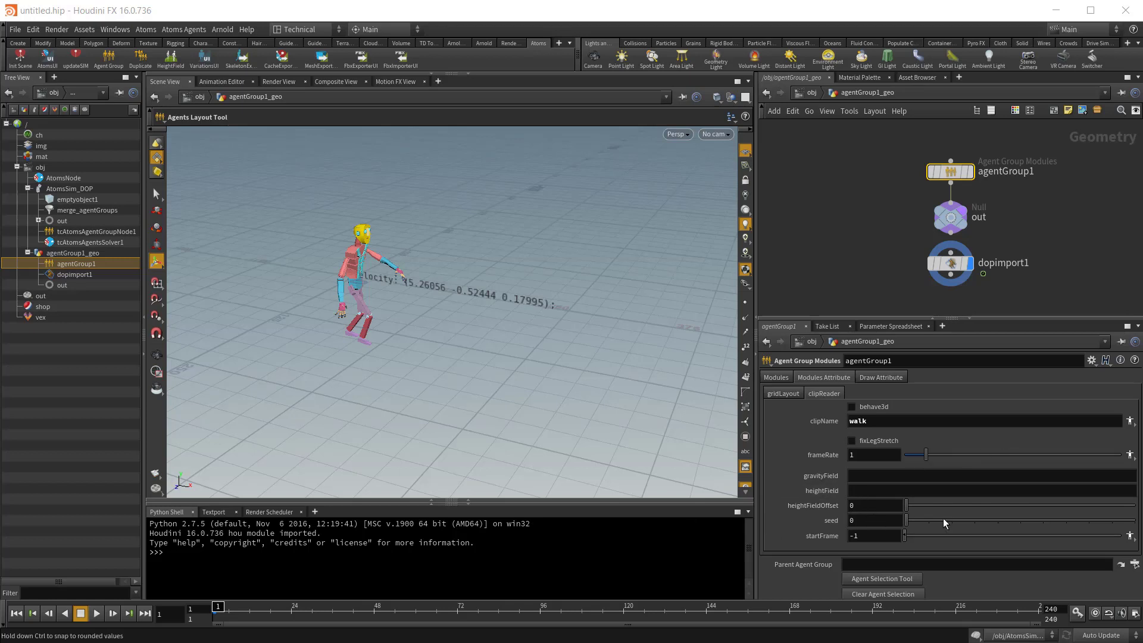
click(96, 613)
click(96, 614)
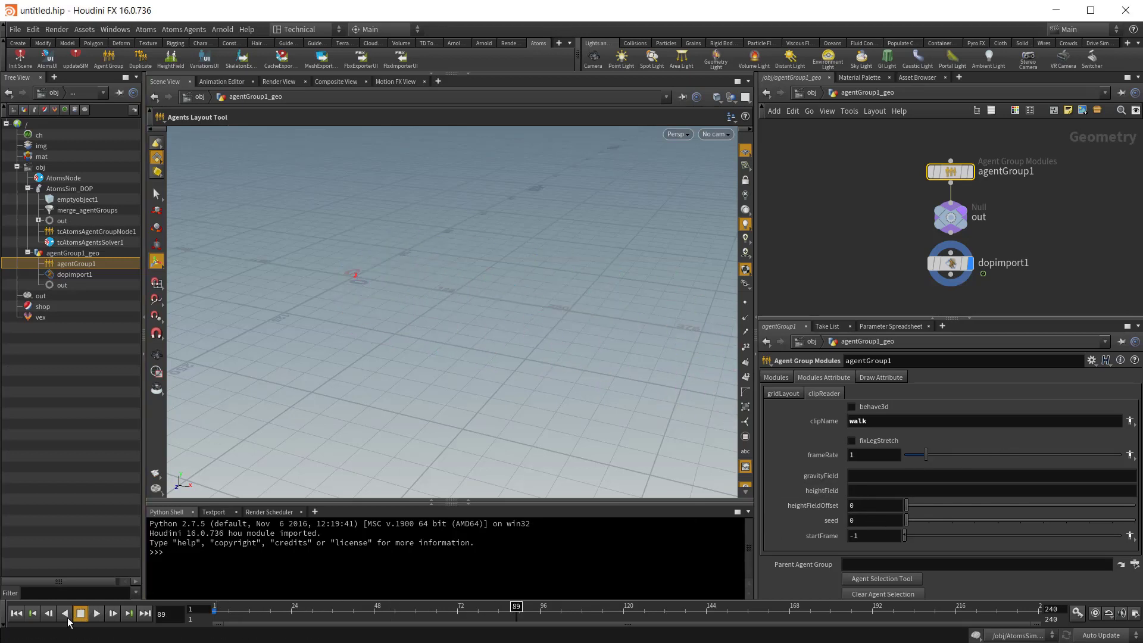
click(16, 613)
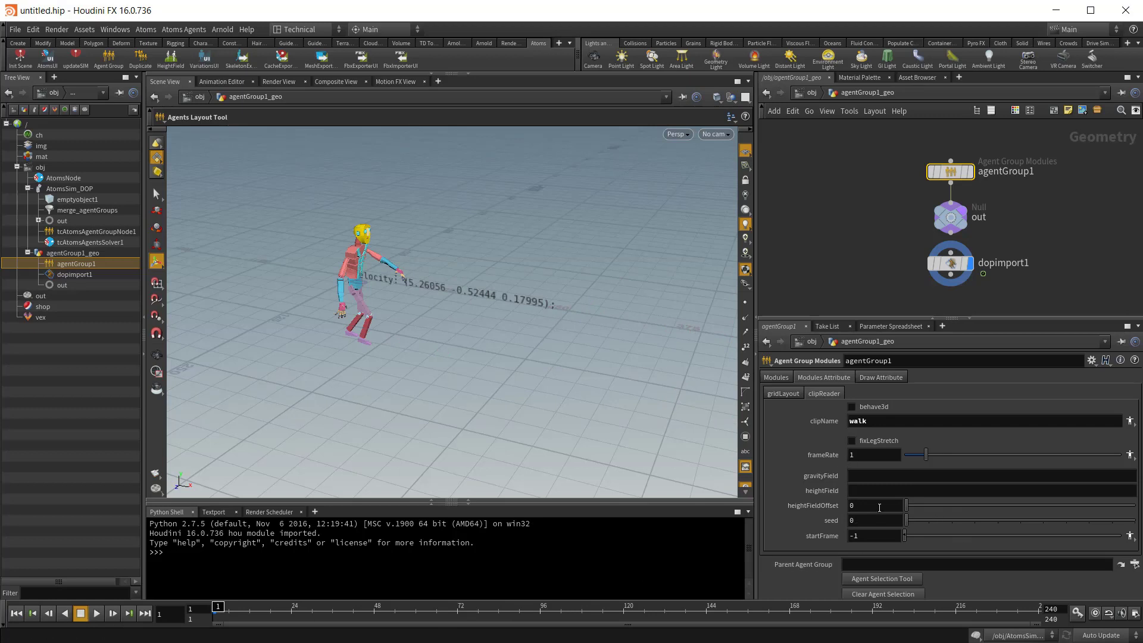
Step: Keyframe clipReader's frameRate at 1 on frame 1 and 0.2 on frame 144
alt+click(863, 456)
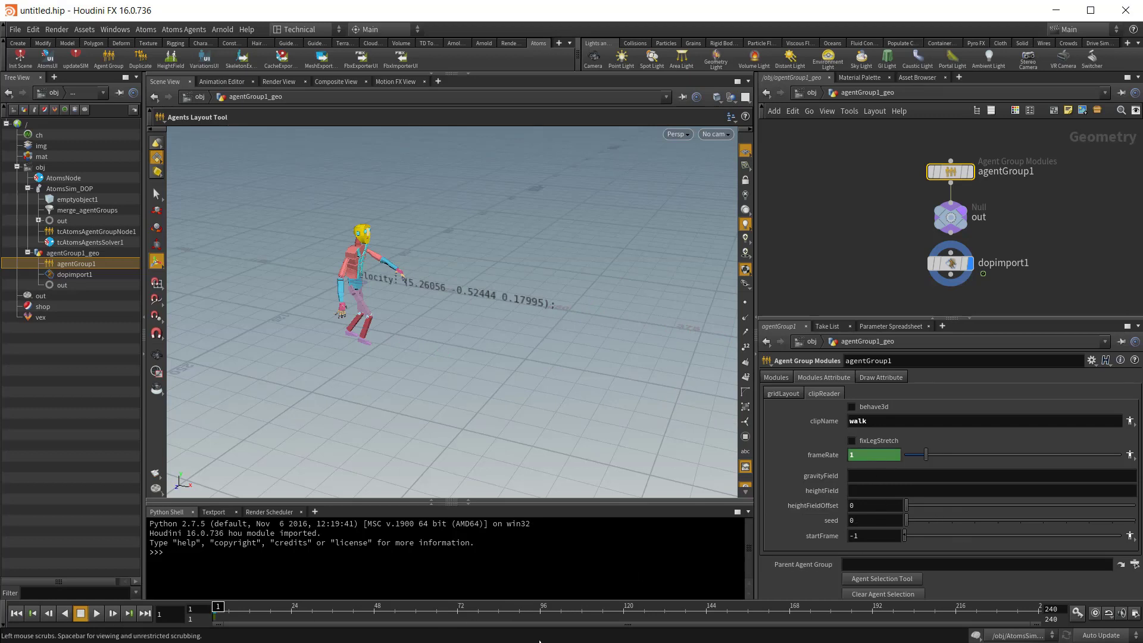
click(707, 613)
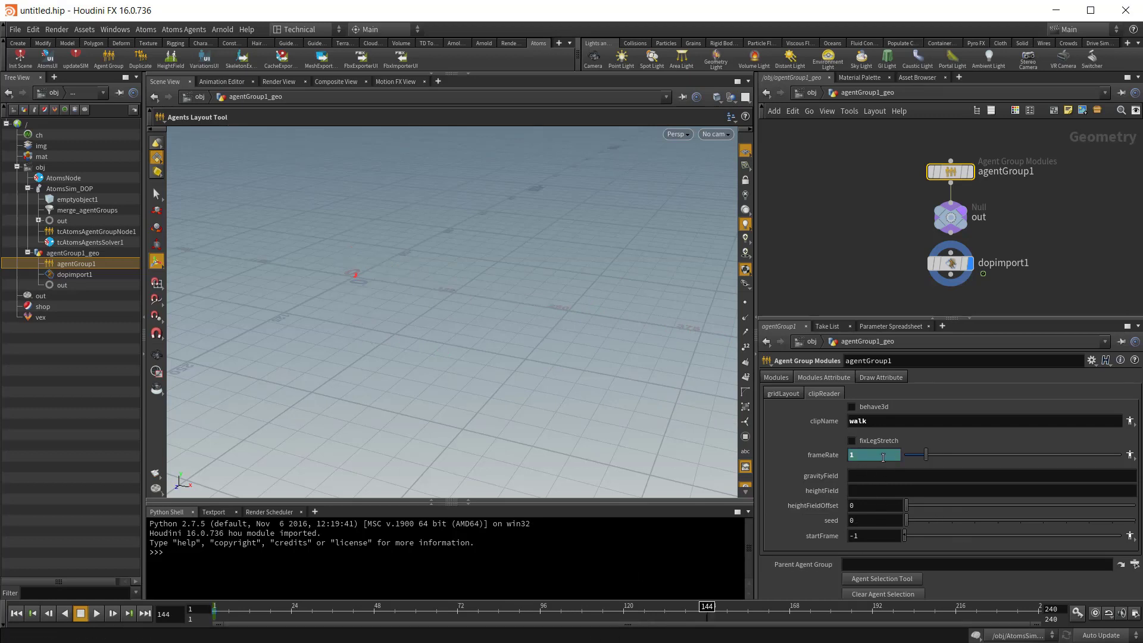
text(0.2)
key(Return)
alt+click(824, 454)
Step: Play the animated frameRate walk from the first frame, stop it and inspect the agent up close
alt+right_drag(513, 376, 217, 291)
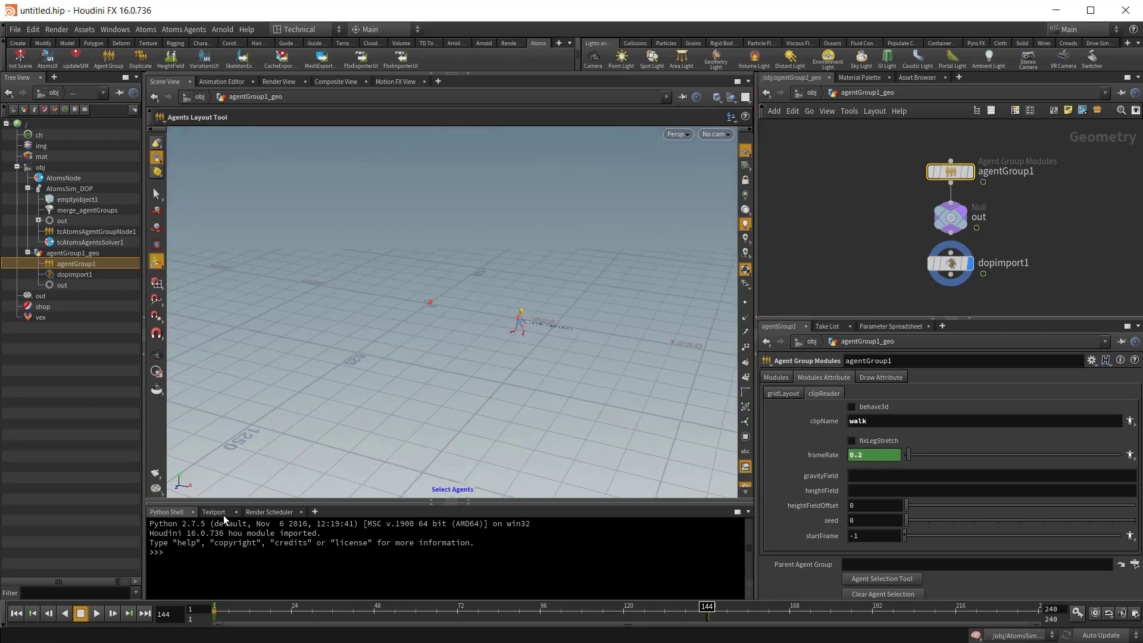
click(34, 612)
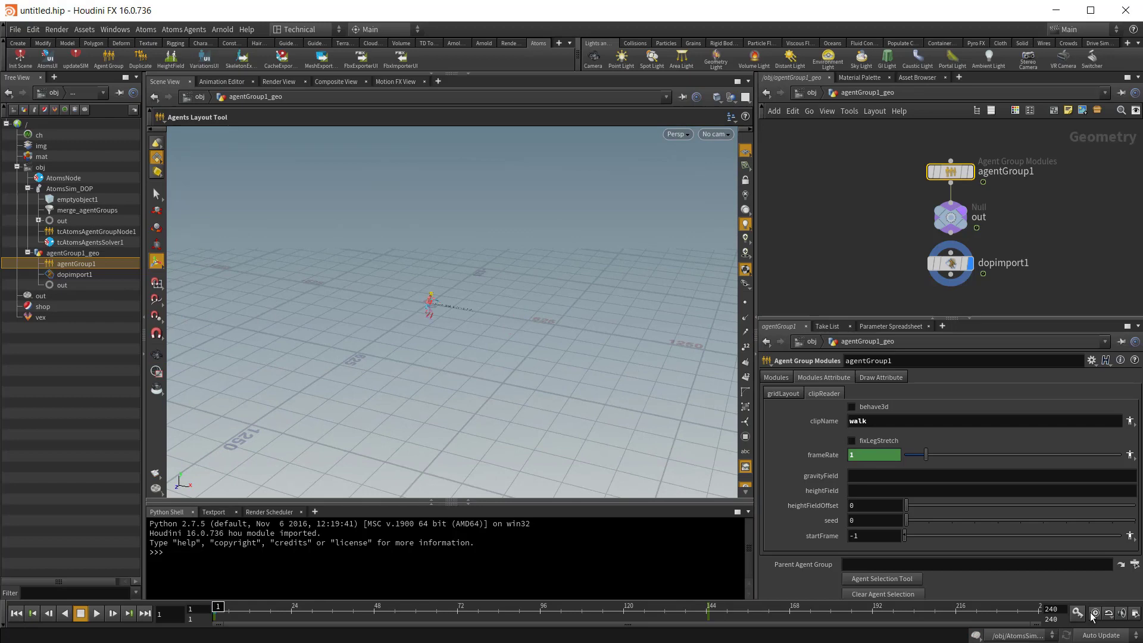
click(95, 613)
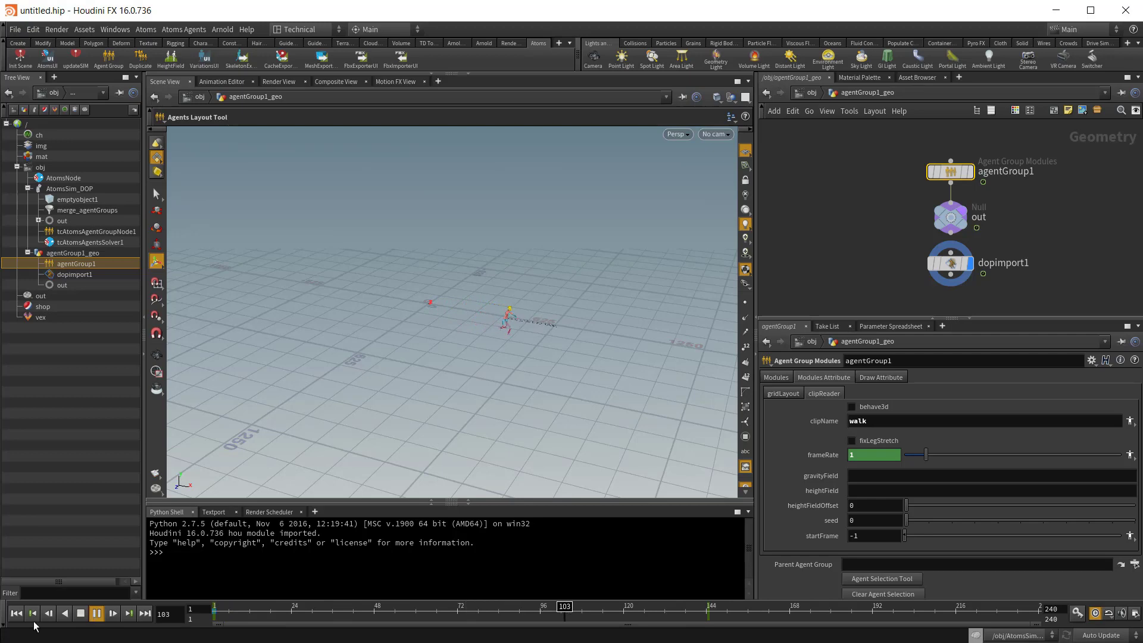
click(81, 615)
alt+right_drag(526, 303, 607, 377)
alt+middle_drag(608, 378, 285, 323)
alt+right_drag(286, 323, 413, 357)
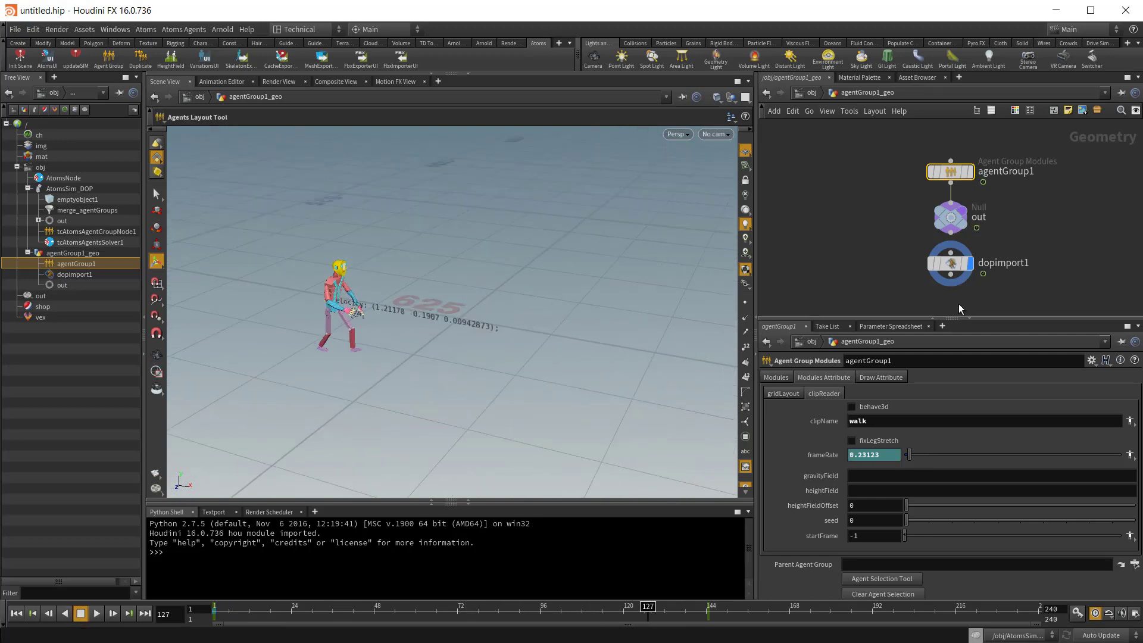
Step: Replace agentGroup1's velocity draw metadata name with frameRate
click(881, 377)
double_click(916, 423)
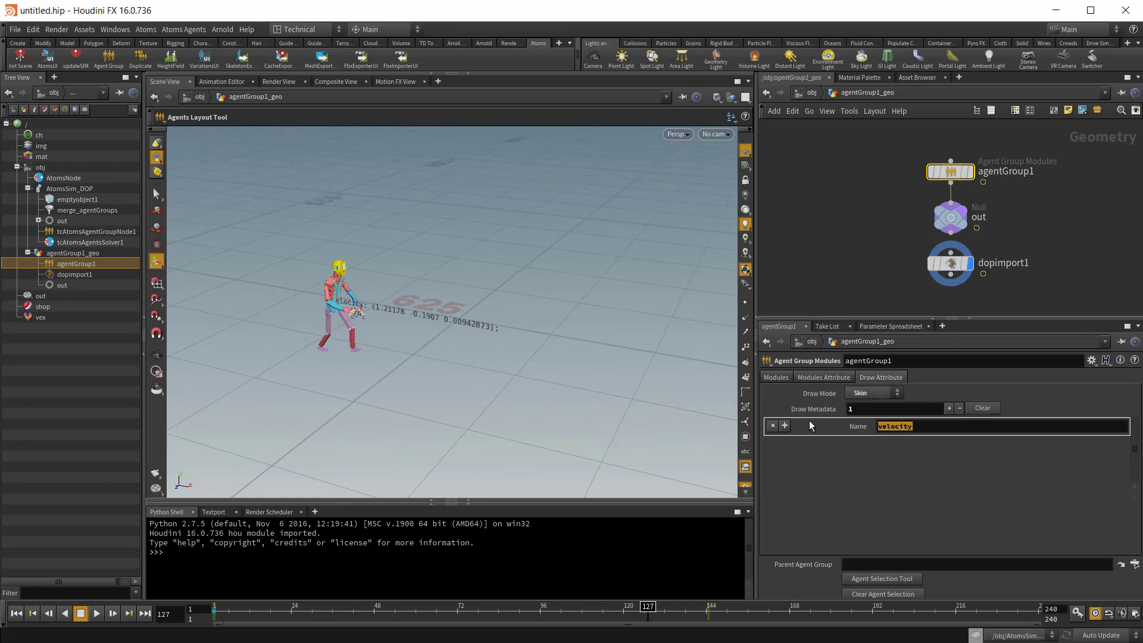
text(frameRate)
key(Return)
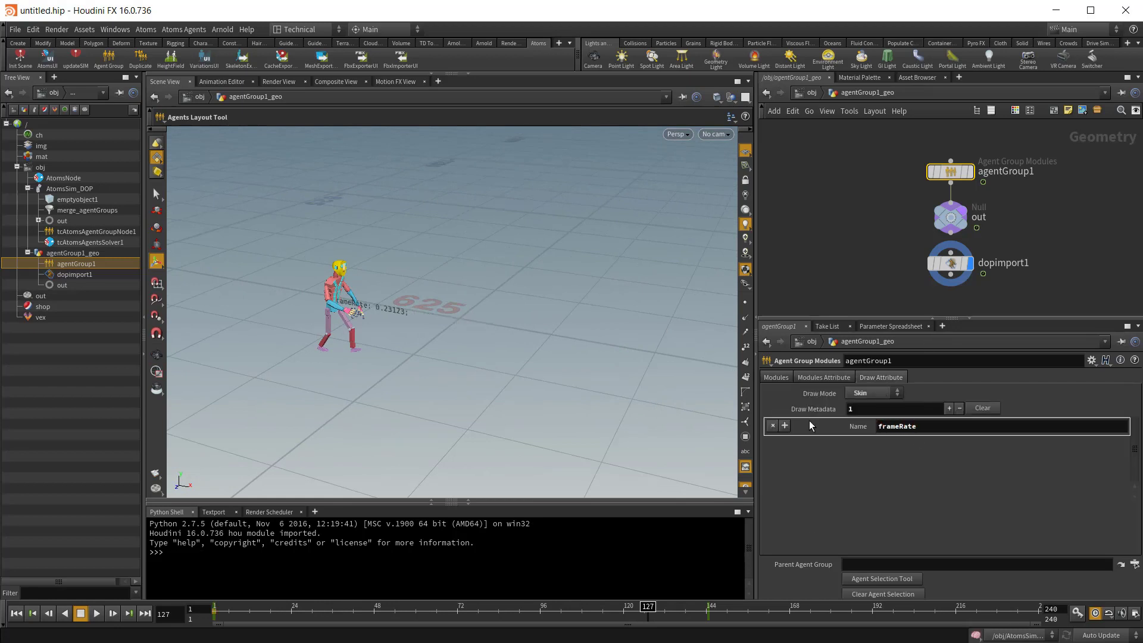
Step: Play the simulation to check the frameRate label beside the agent, then stop and return to the first frame
click(95, 616)
click(81, 614)
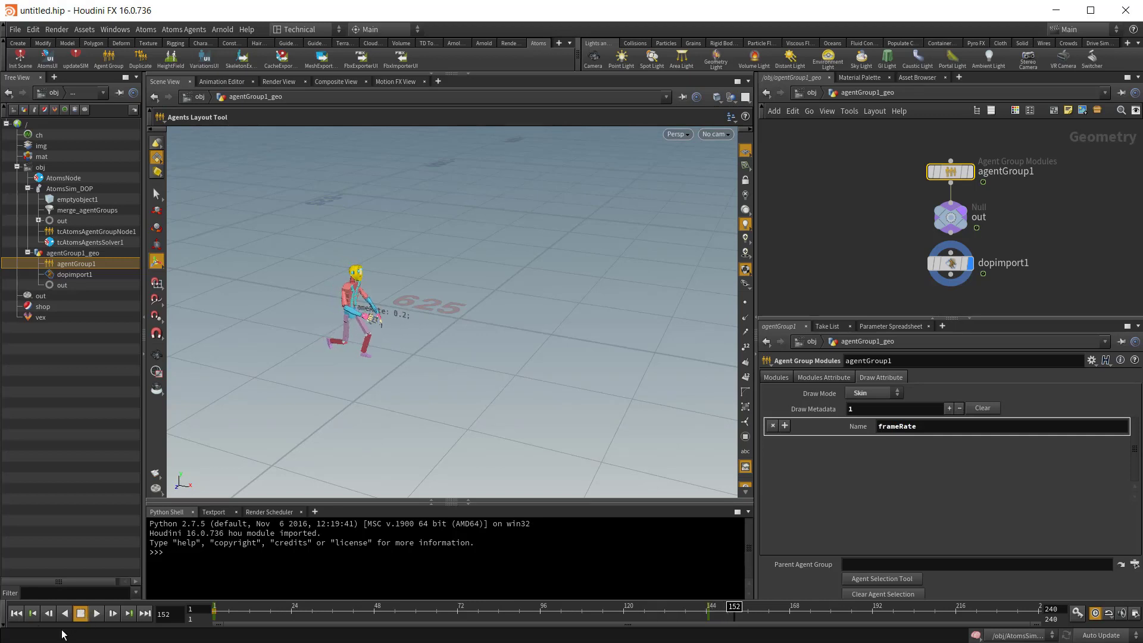
click(15, 618)
alt+right_drag(262, 322, 420, 322)
alt+middle_drag(358, 317, 386, 334)
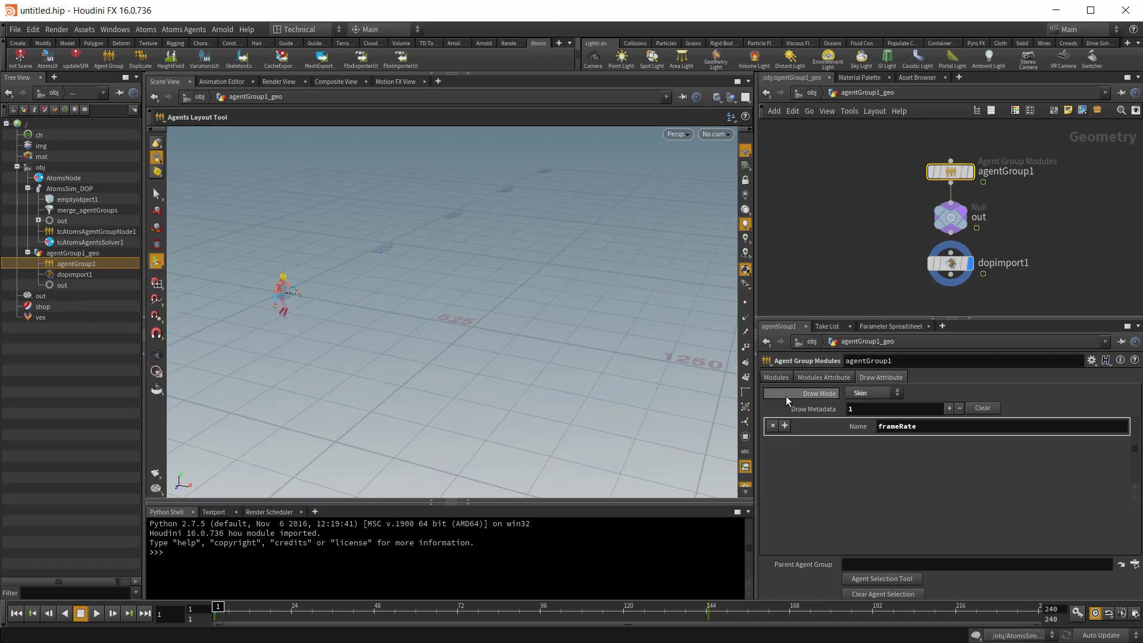
Step: Select the agent with the Agent Selection Tool from agentGroup1's module settings, then clear the agent selection
click(776, 377)
scroll(806, 521, down, 1)
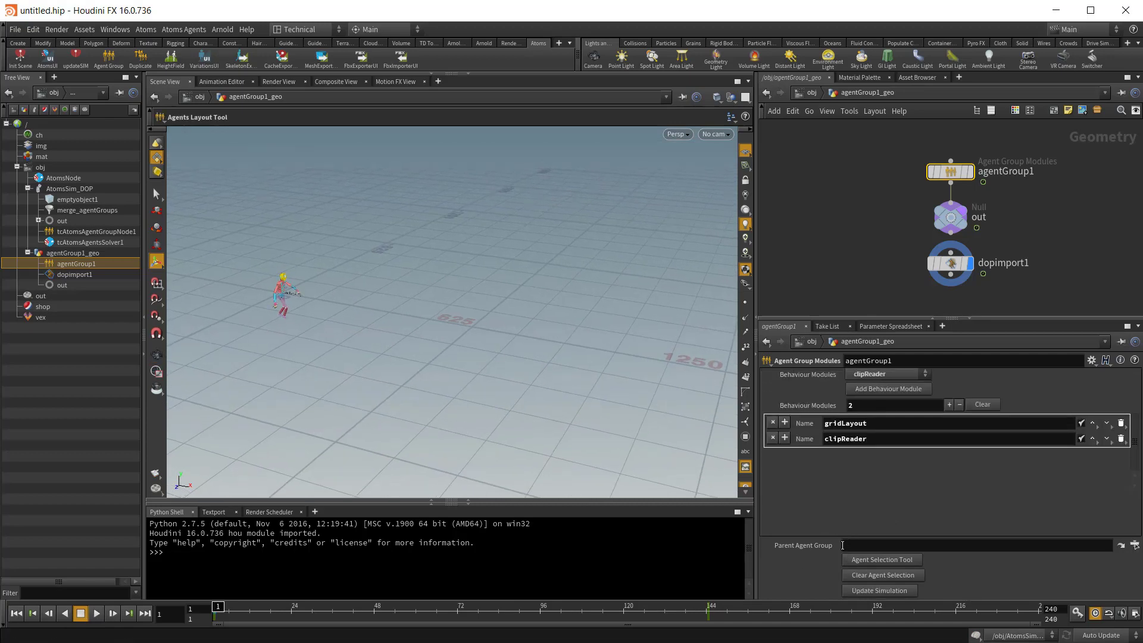
click(877, 561)
drag(237, 238, 391, 371)
click(895, 576)
Step: At object level, move agentGroup1_geo to about X 284, Z -352, rotate it about 29° around Y and update the simulation
key(u)
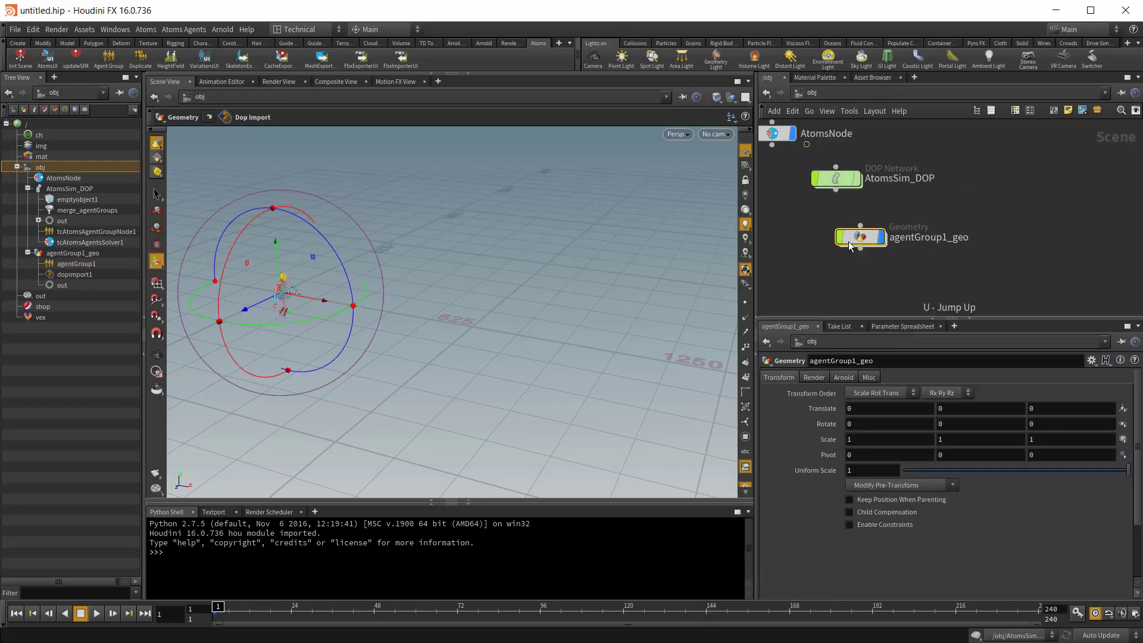
drag(251, 314, 311, 281)
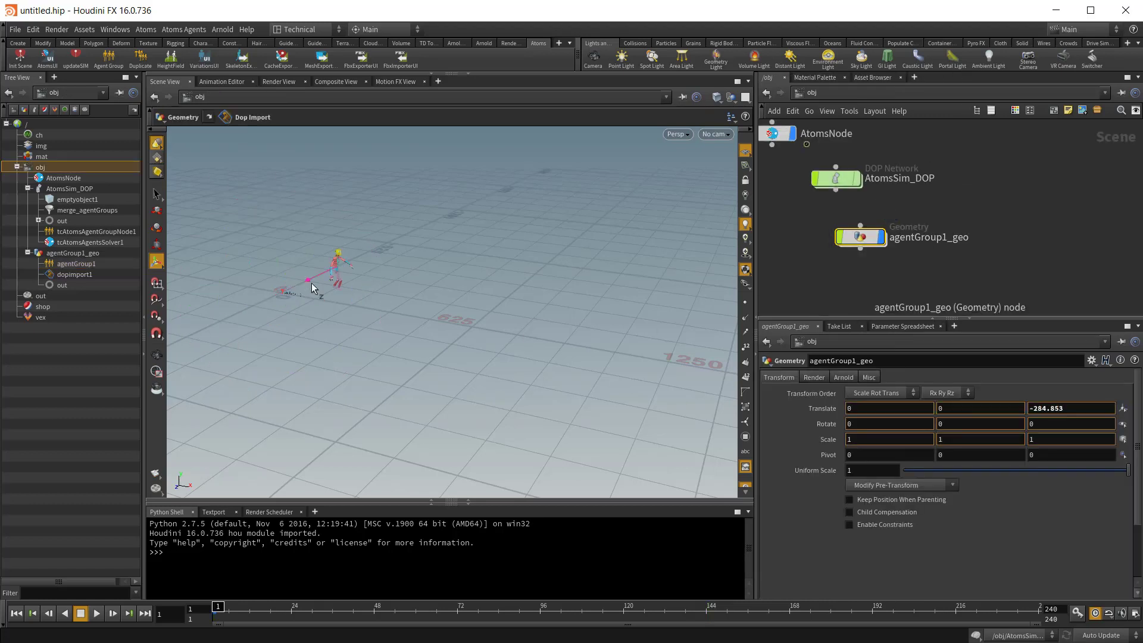
drag(386, 274, 505, 291)
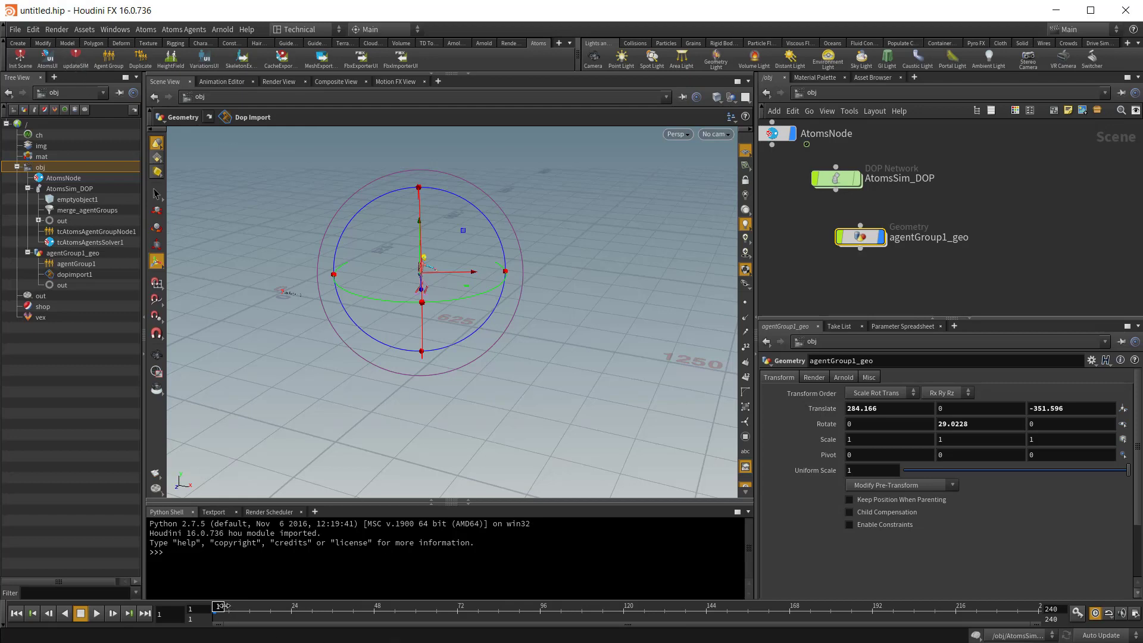
click(79, 64)
Step: Play the repositioned group's simulation, stop it and return to the first frame
click(98, 615)
click(83, 614)
click(15, 618)
Step: Move agentGroup1_geo to about X 995, Z 28, then play the simulation briefly and return to the first frame
drag(476, 276, 598, 400)
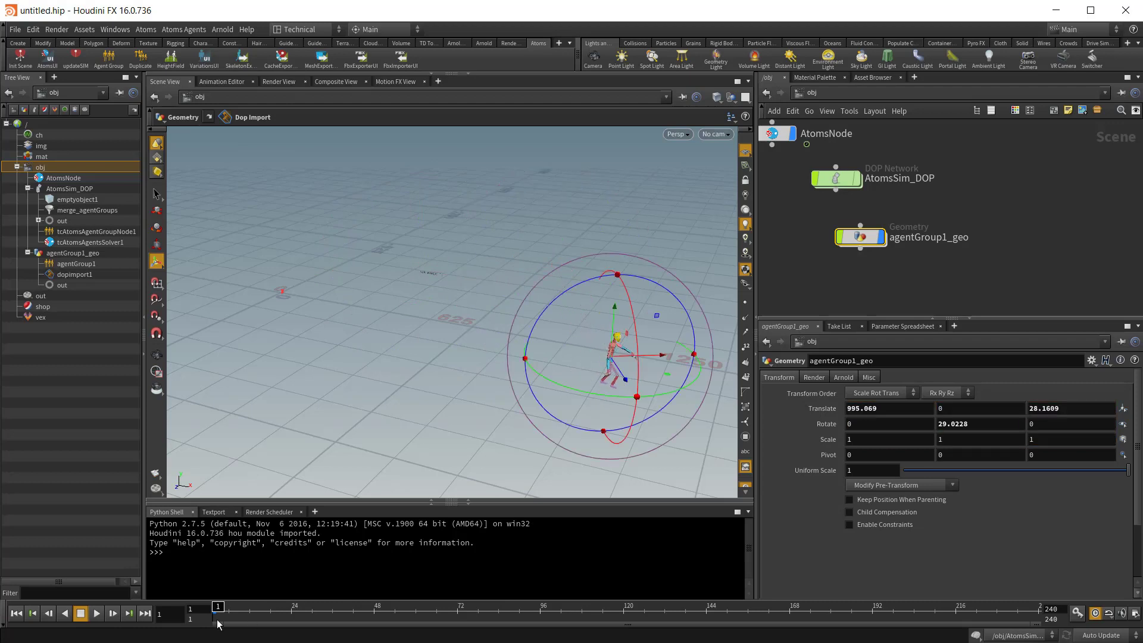
click(97, 614)
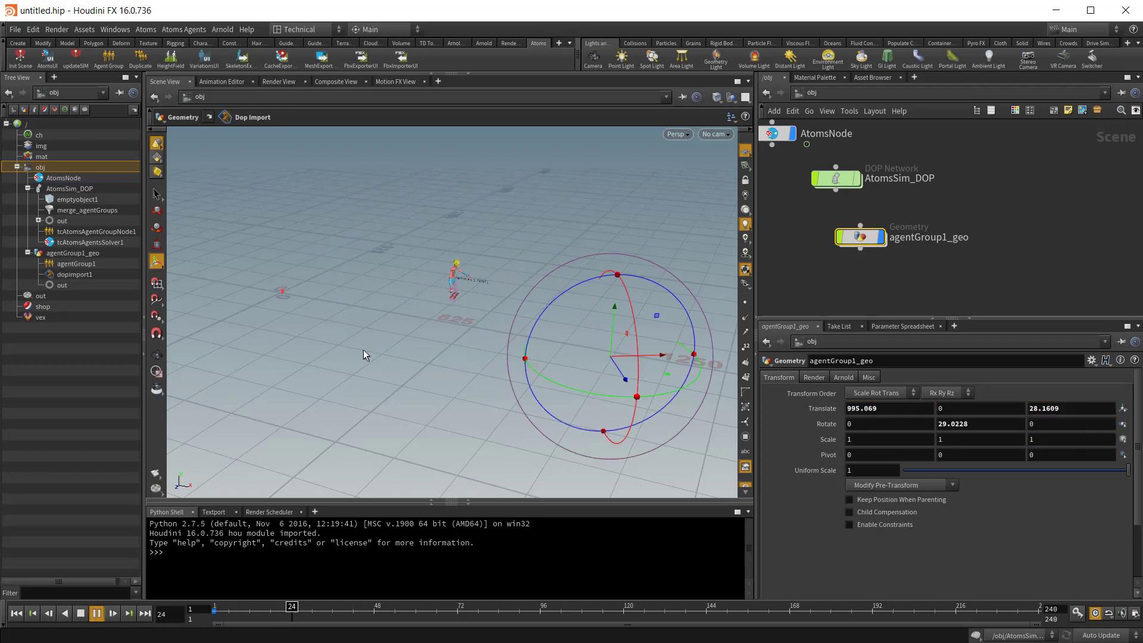
click(80, 613)
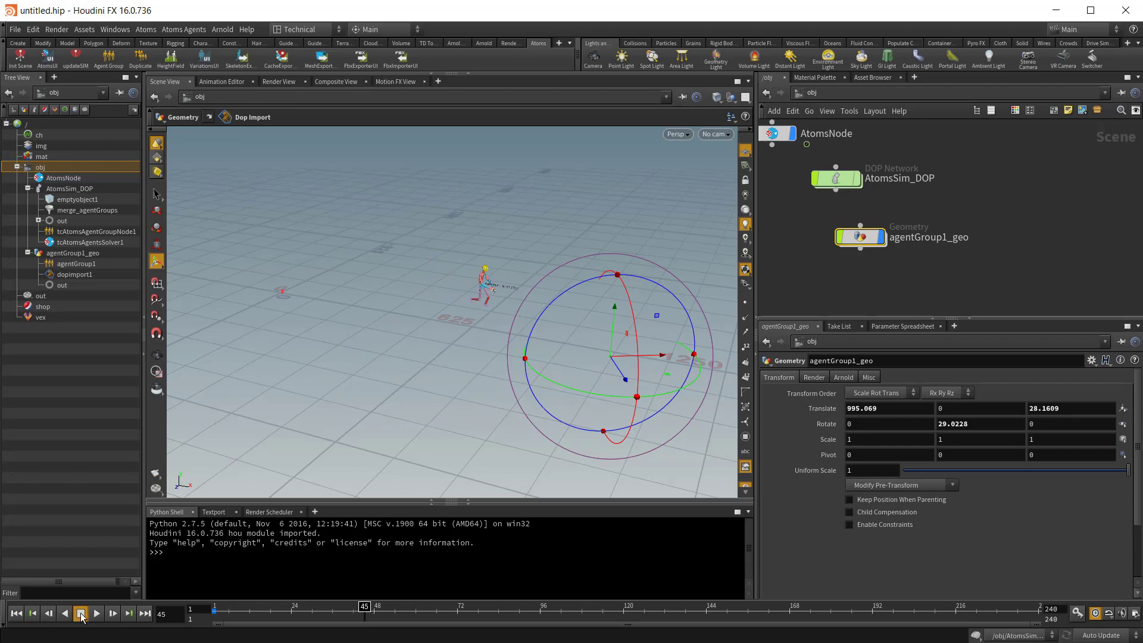
click(16, 614)
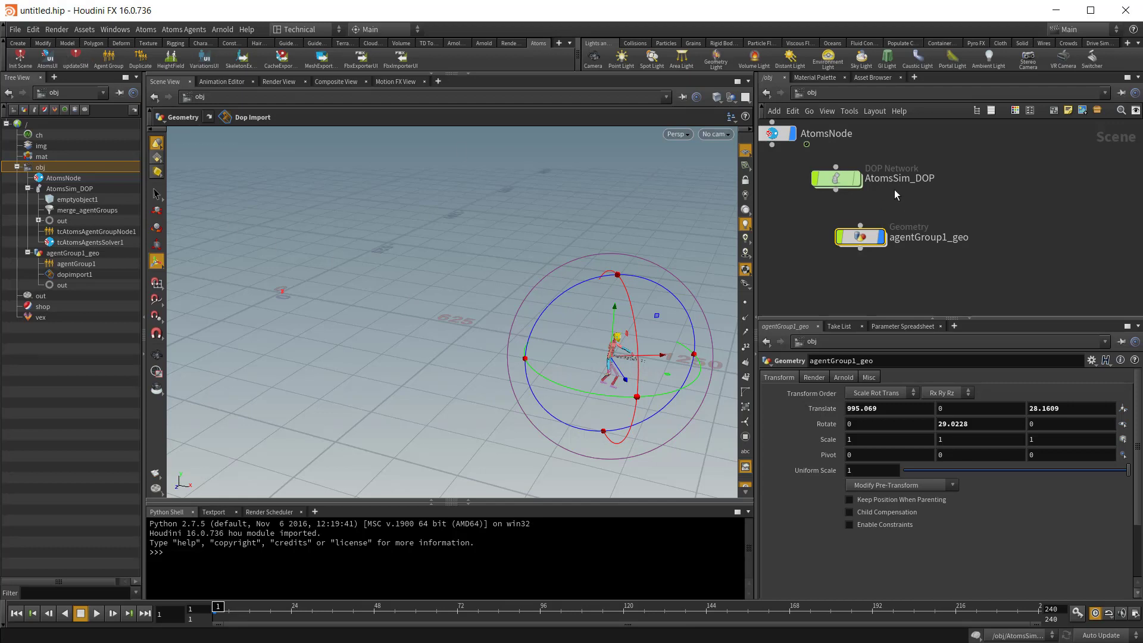
Step: Duplicate the agentGroup1_geo agent group and move the copy to about X 380, Z -305
double_click(861, 236)
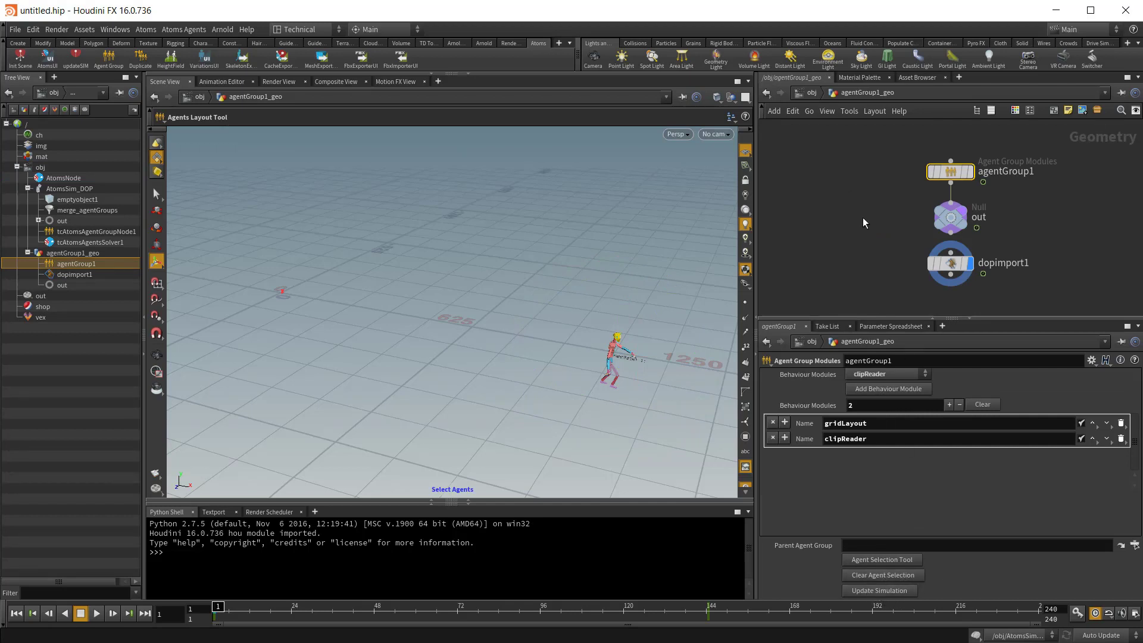
key(u)
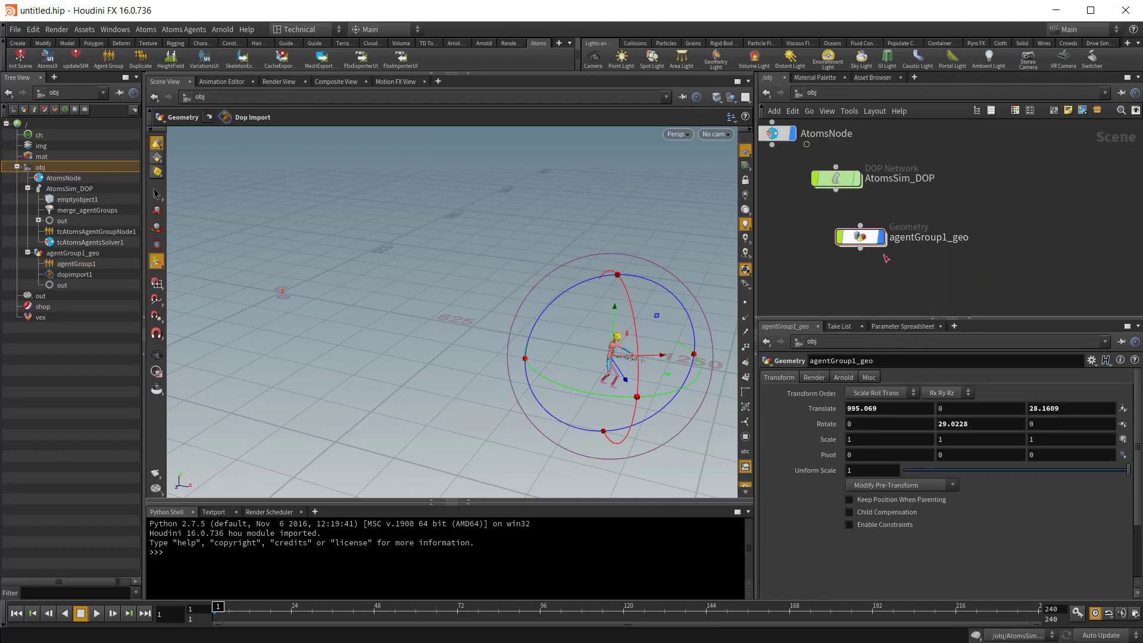
click(859, 239)
click(142, 59)
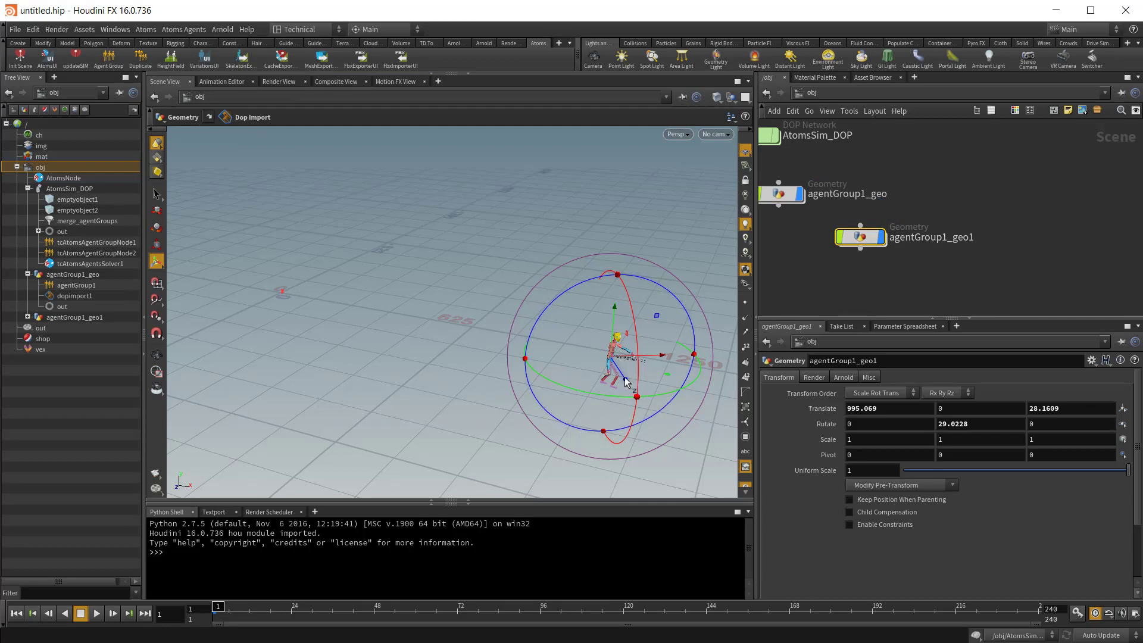
drag(625, 378, 450, 277)
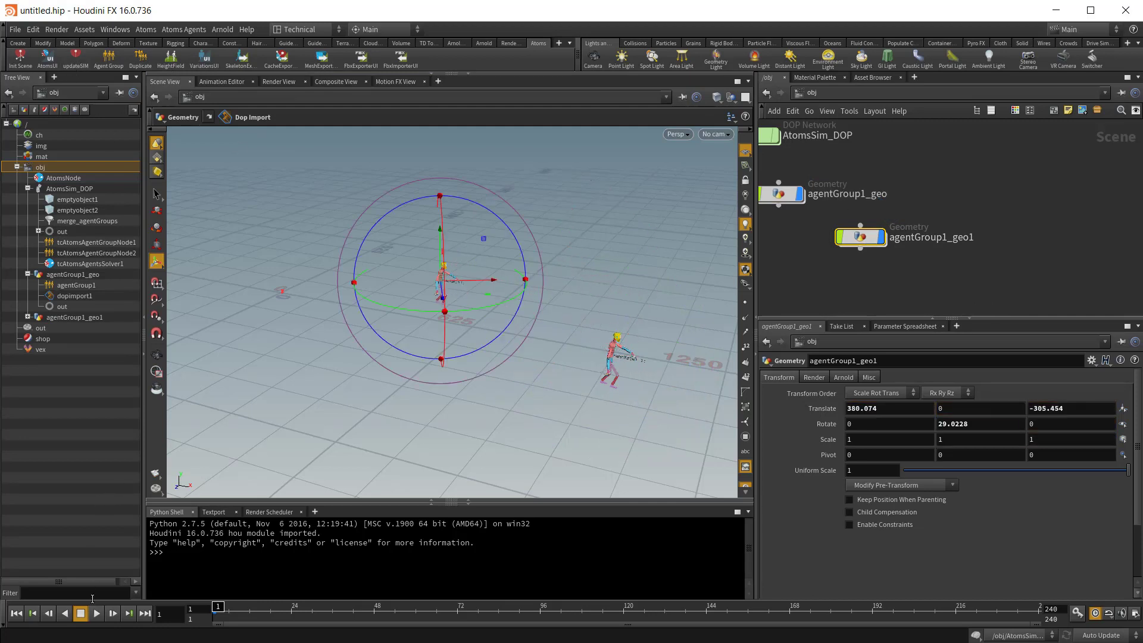
Step: Play both agent groups forward and backward, then stop and return to the first frame
click(92, 612)
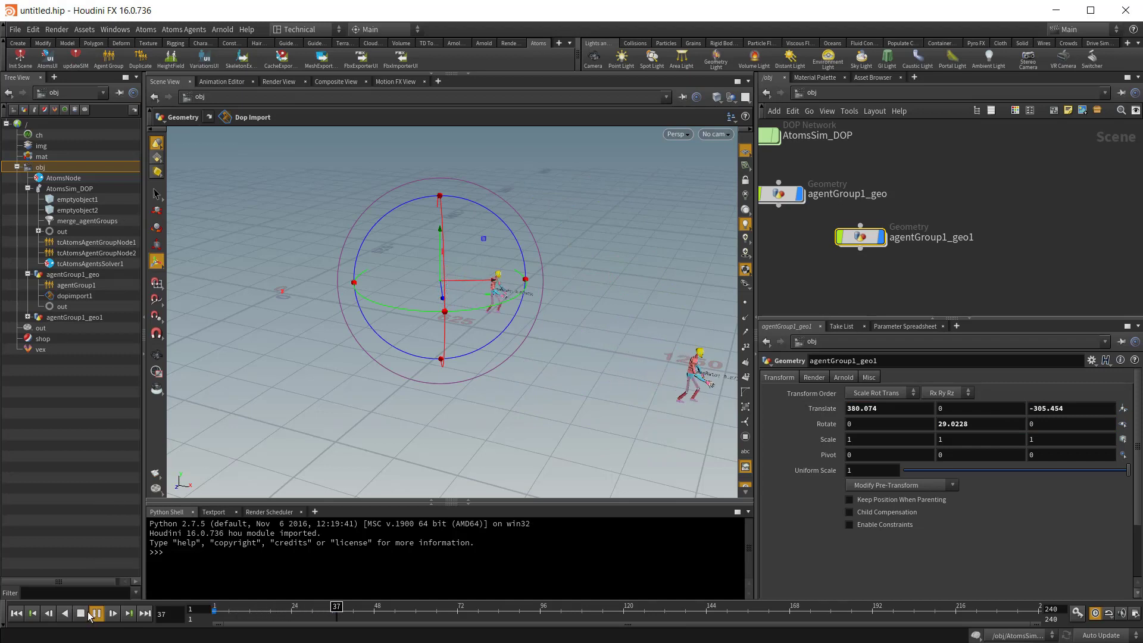
click(65, 613)
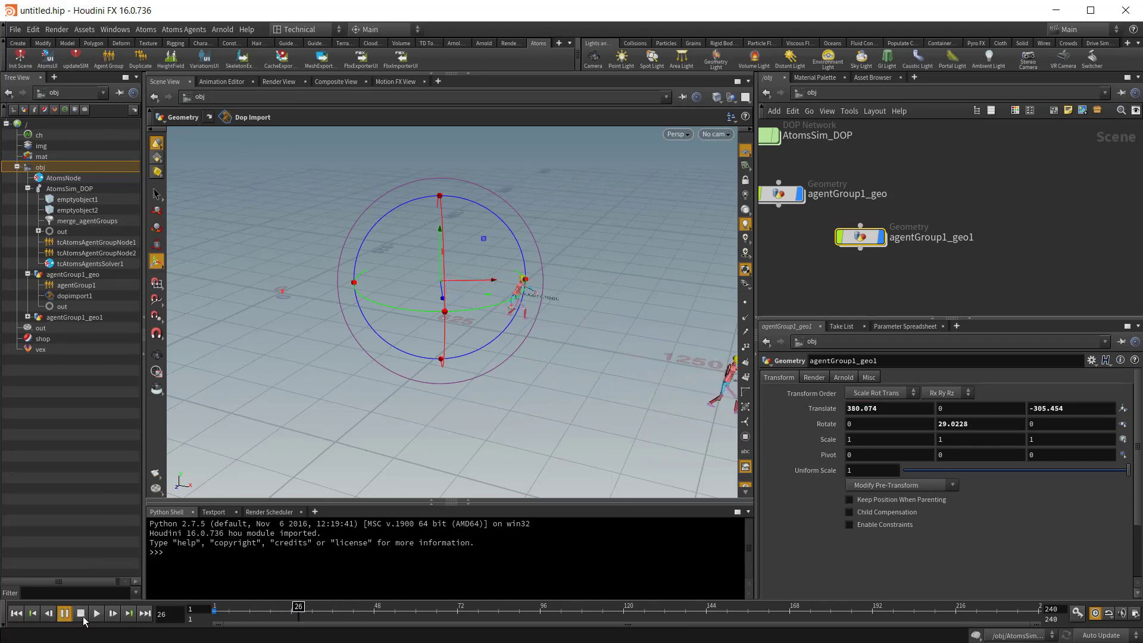
click(81, 613)
click(16, 614)
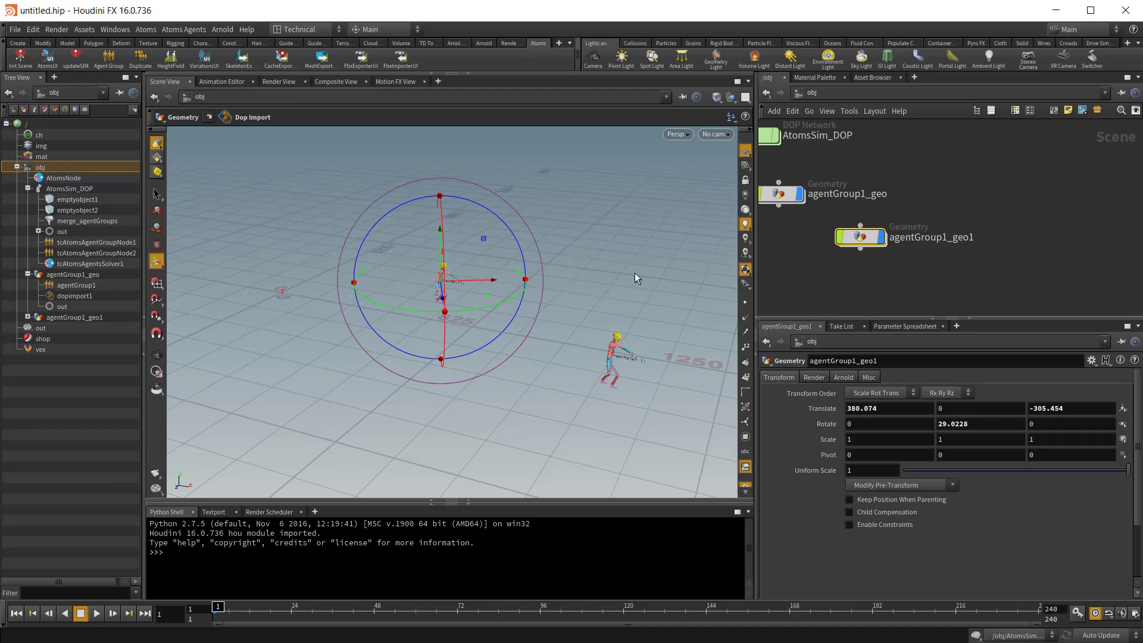